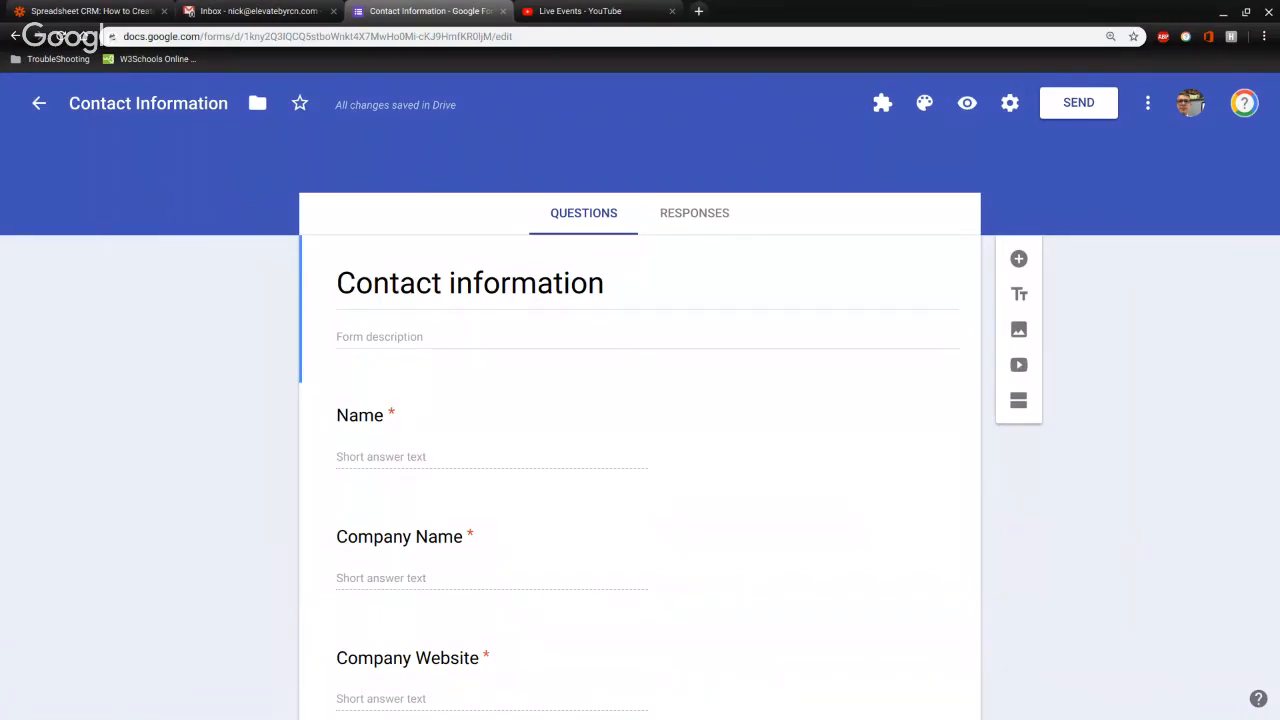
Review the contact form's questions from Name through Comments, checking their answer types and which ones are required.
scroll(189, 171, down, 1)
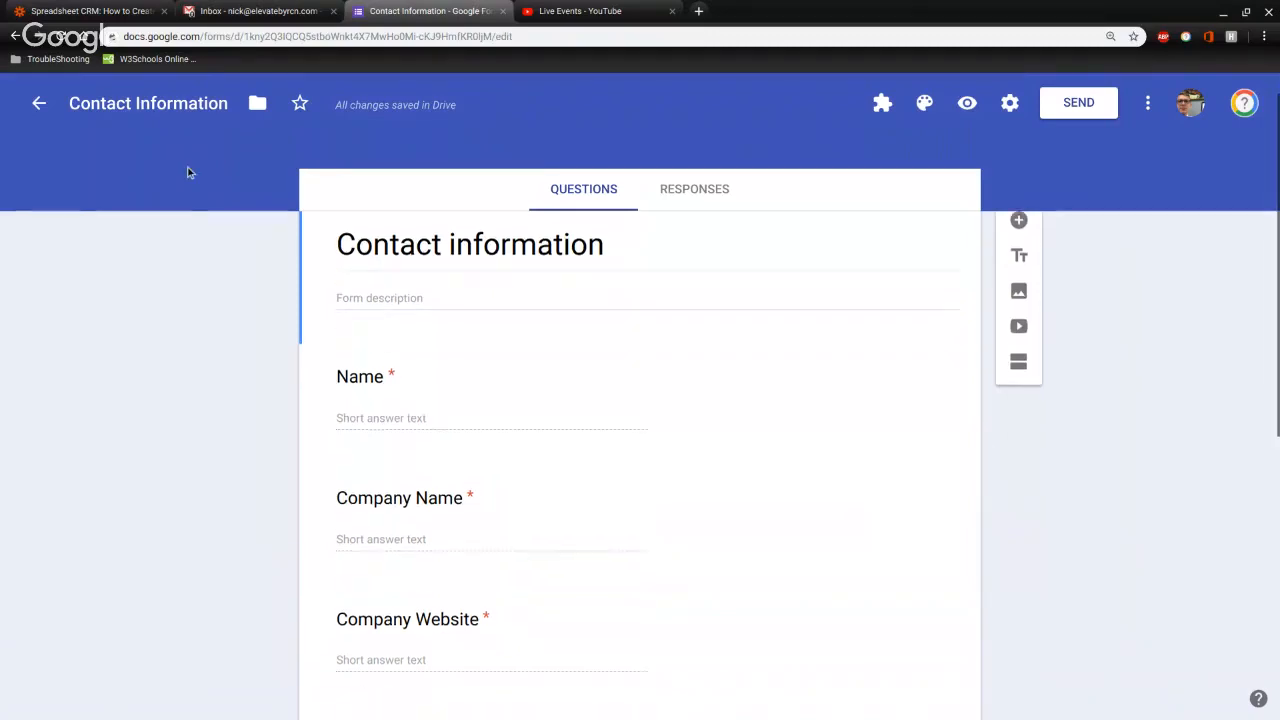
scroll(241, 505, up, 1)
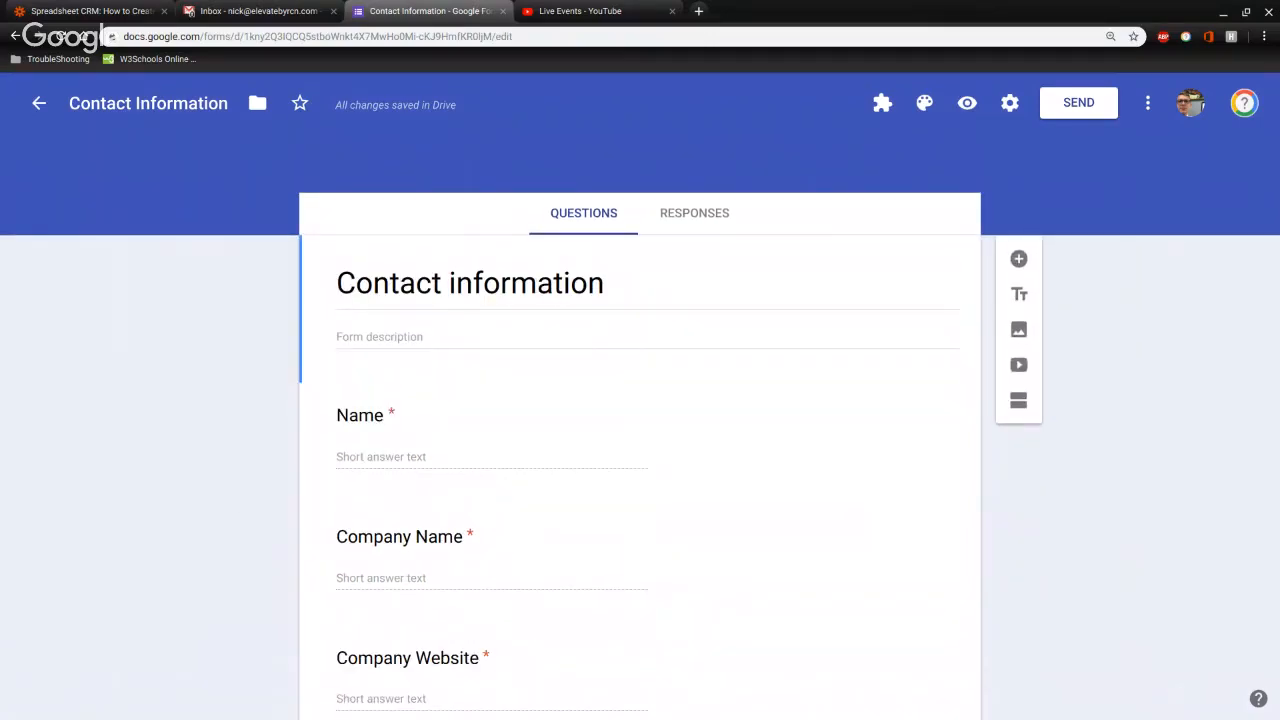
scroll(229, 309, down, 1)
scroll(229, 306, up, 1)
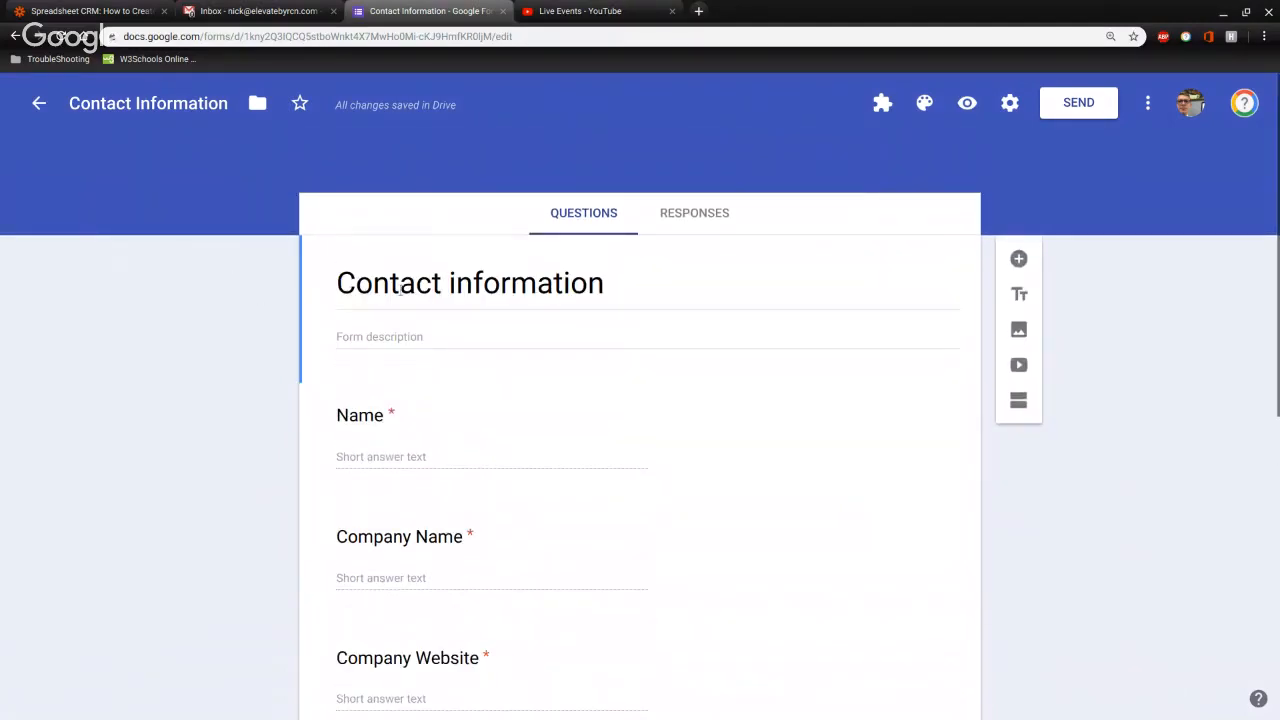
scroll(399, 290, down, 3)
scroll(399, 290, down, 3)
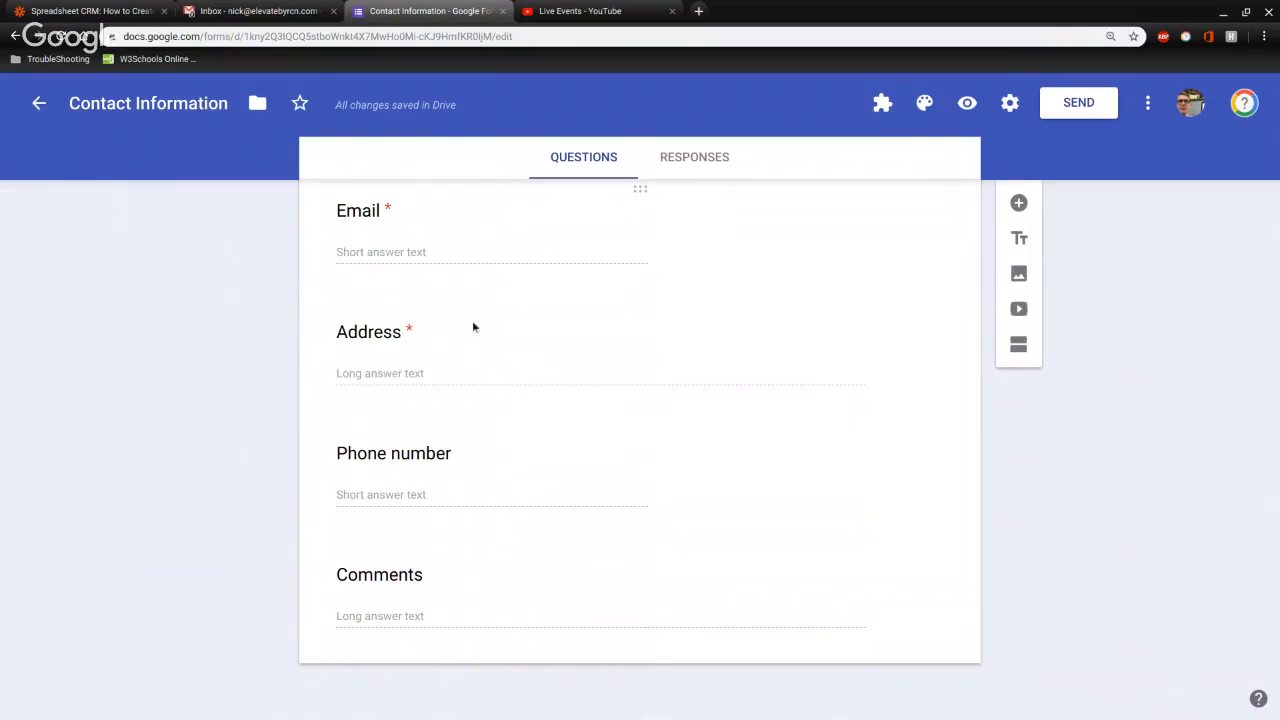
scroll(477, 400, up, 4)
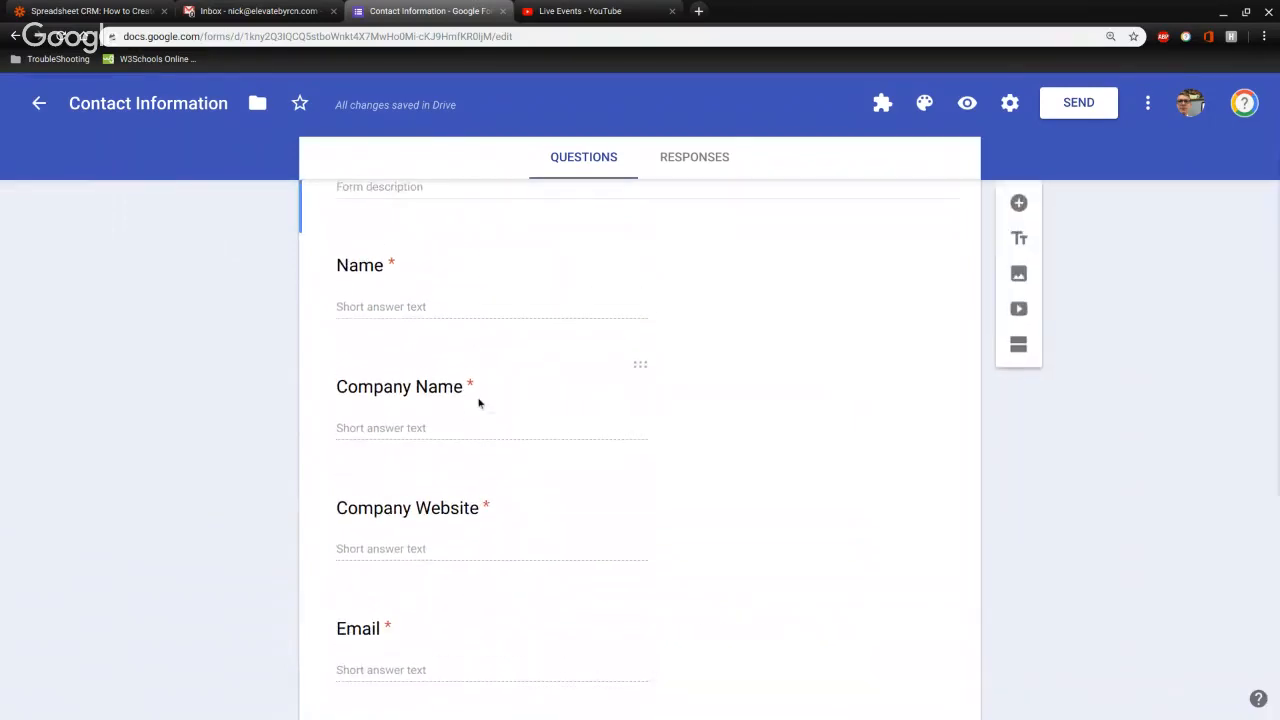
scroll(478, 402, up, 3)
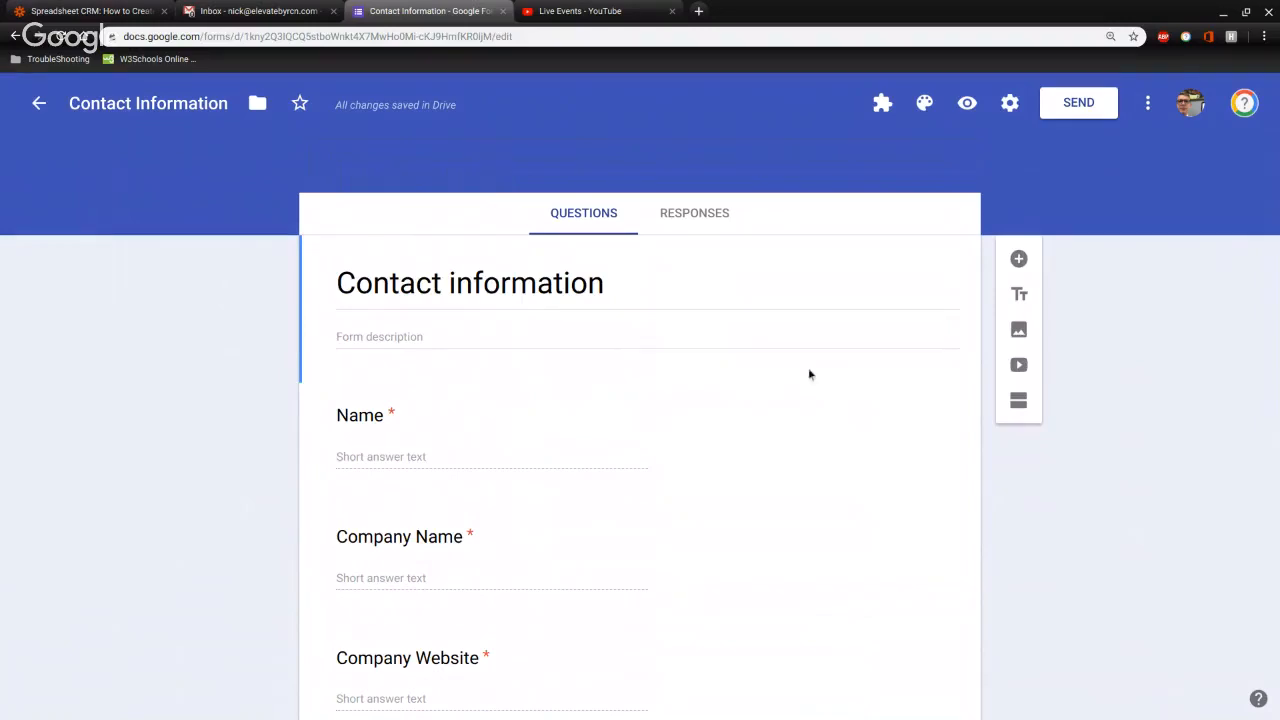
scroll(788, 372, down, 2)
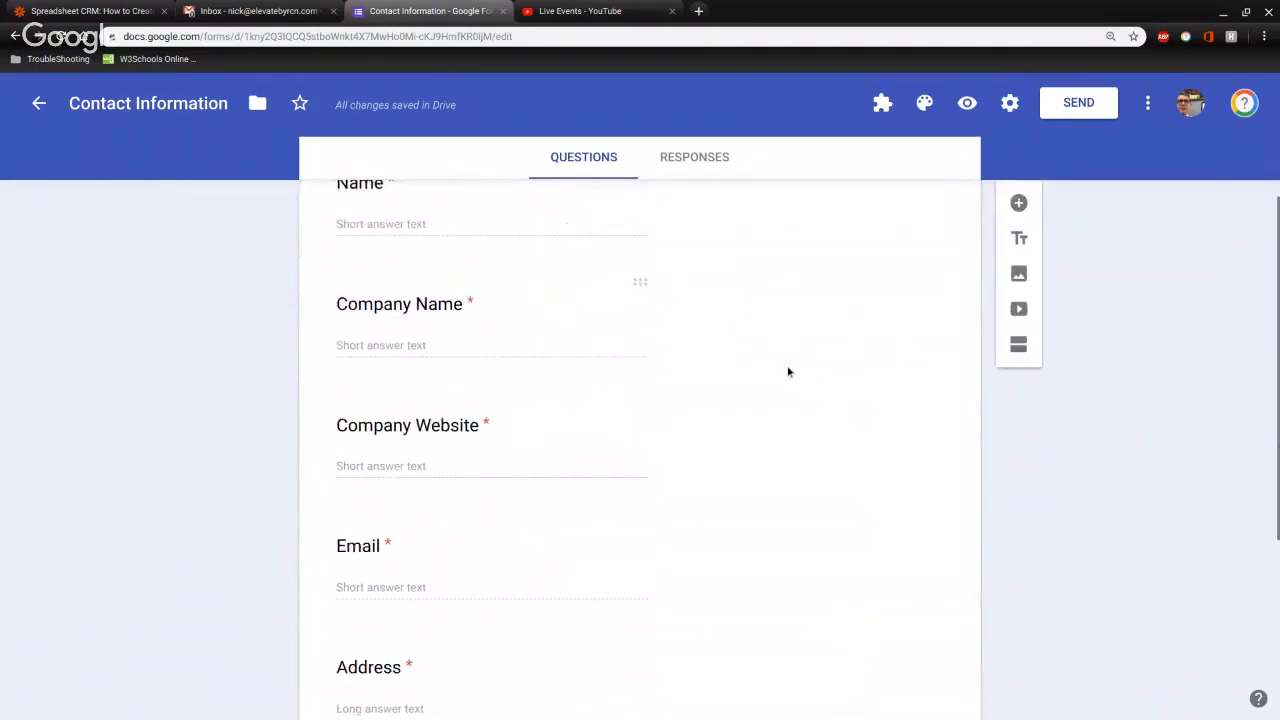
scroll(788, 372, down, 3)
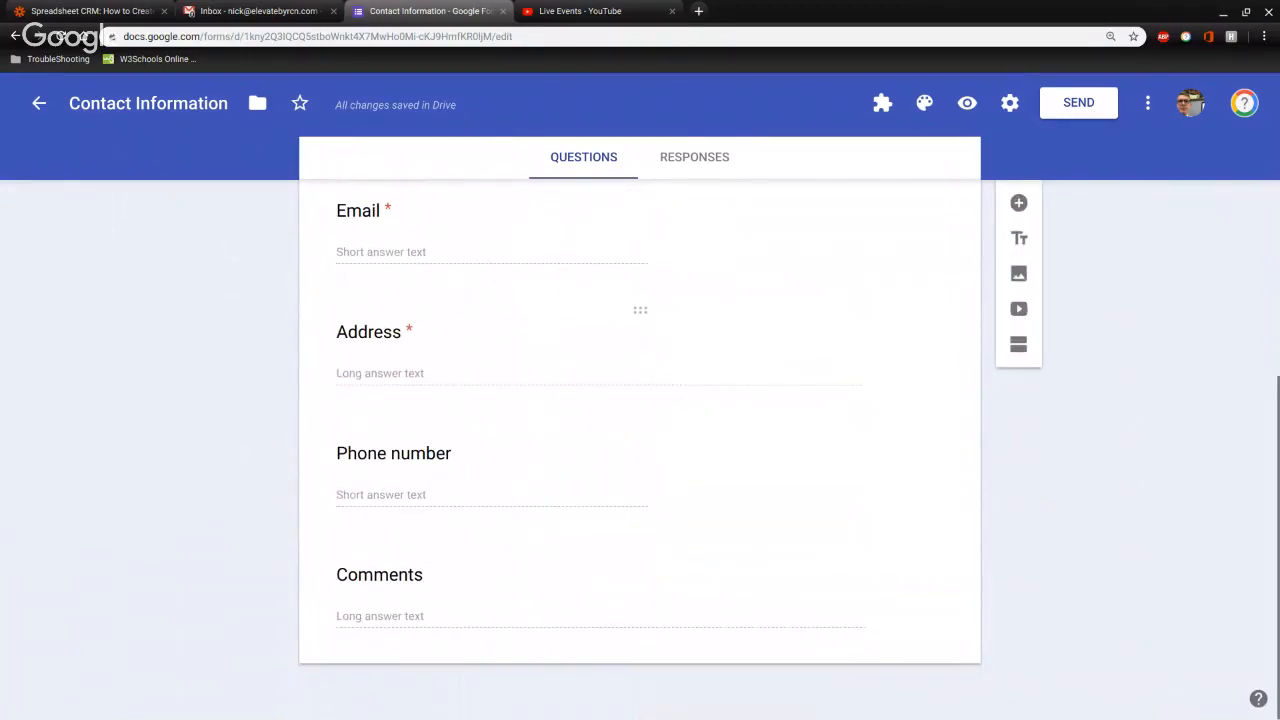
scroll(640, 420, up, 5)
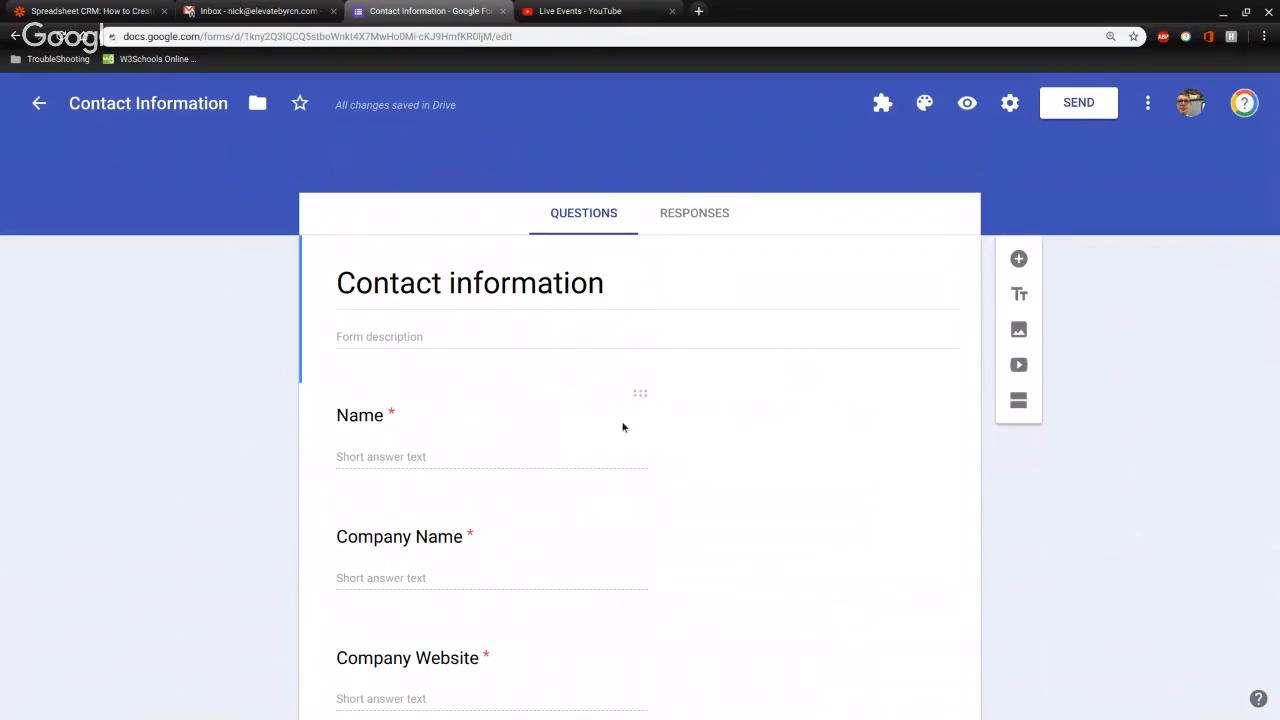
scroll(623, 421, down, 2)
scroll(623, 421, up, 2)
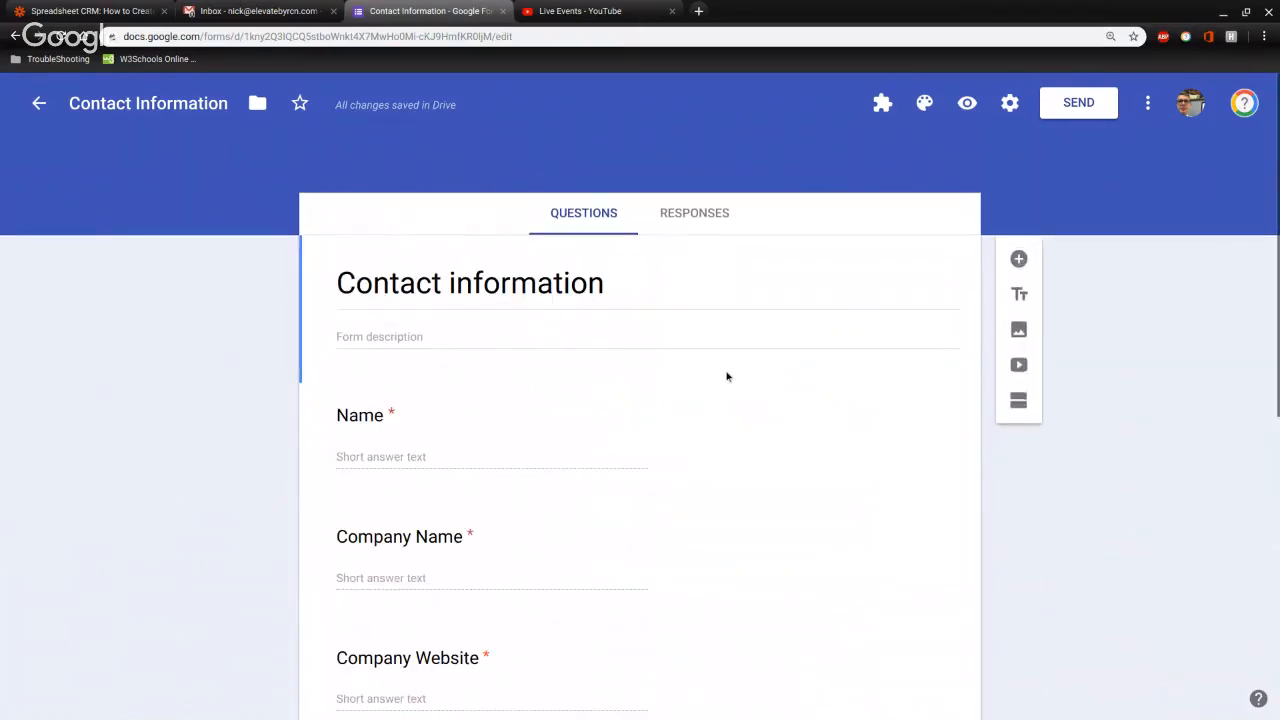
scroll(235, 304, down, 1)
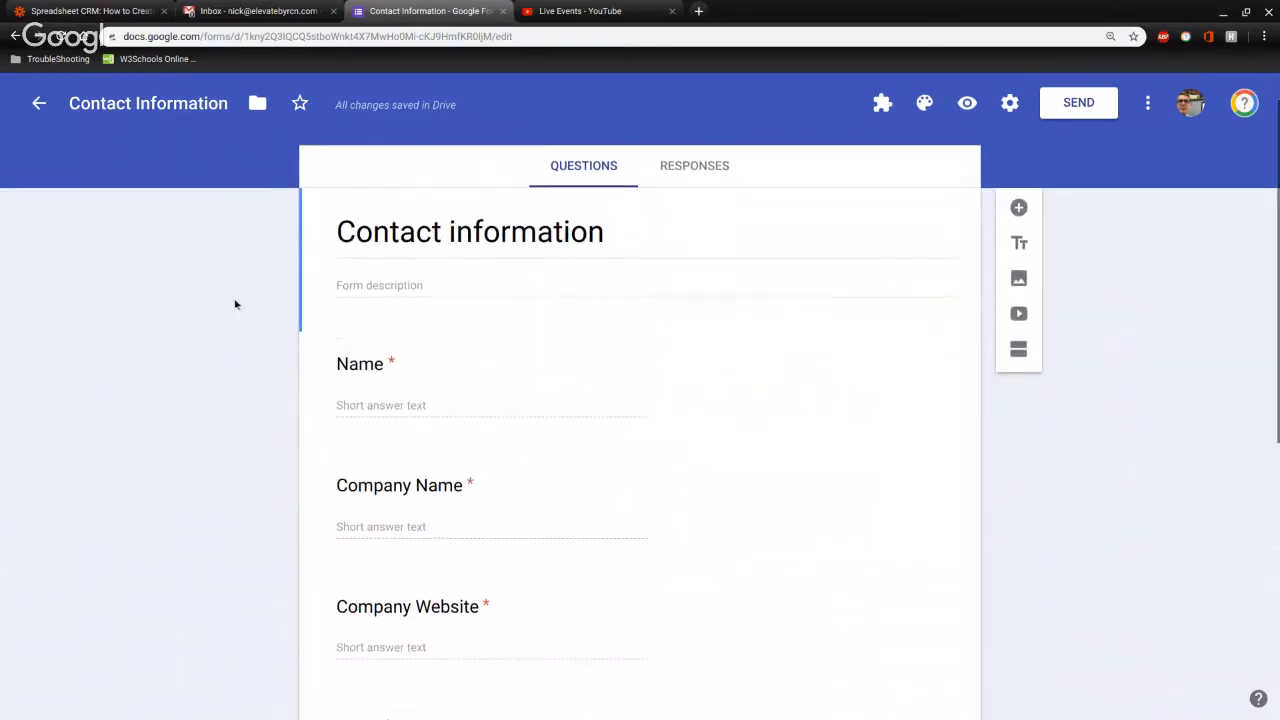
scroll(268, 320, down, 1)
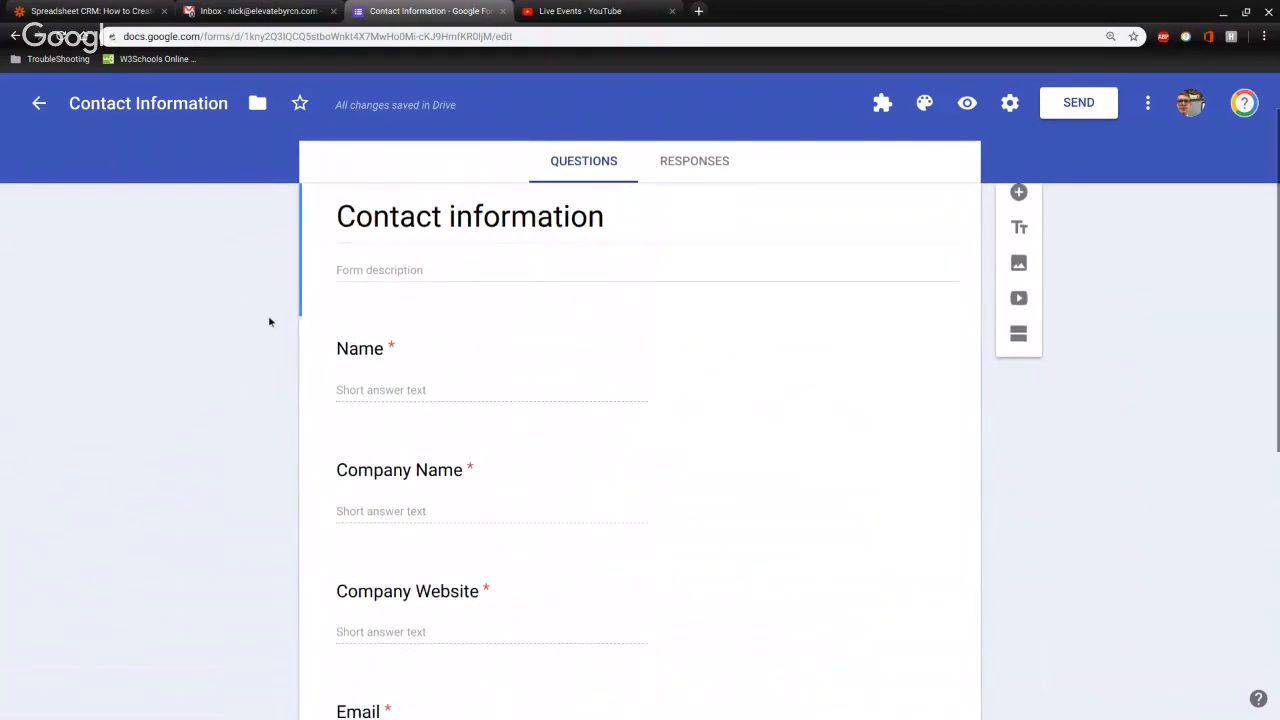
scroll(268, 320, down, 3)
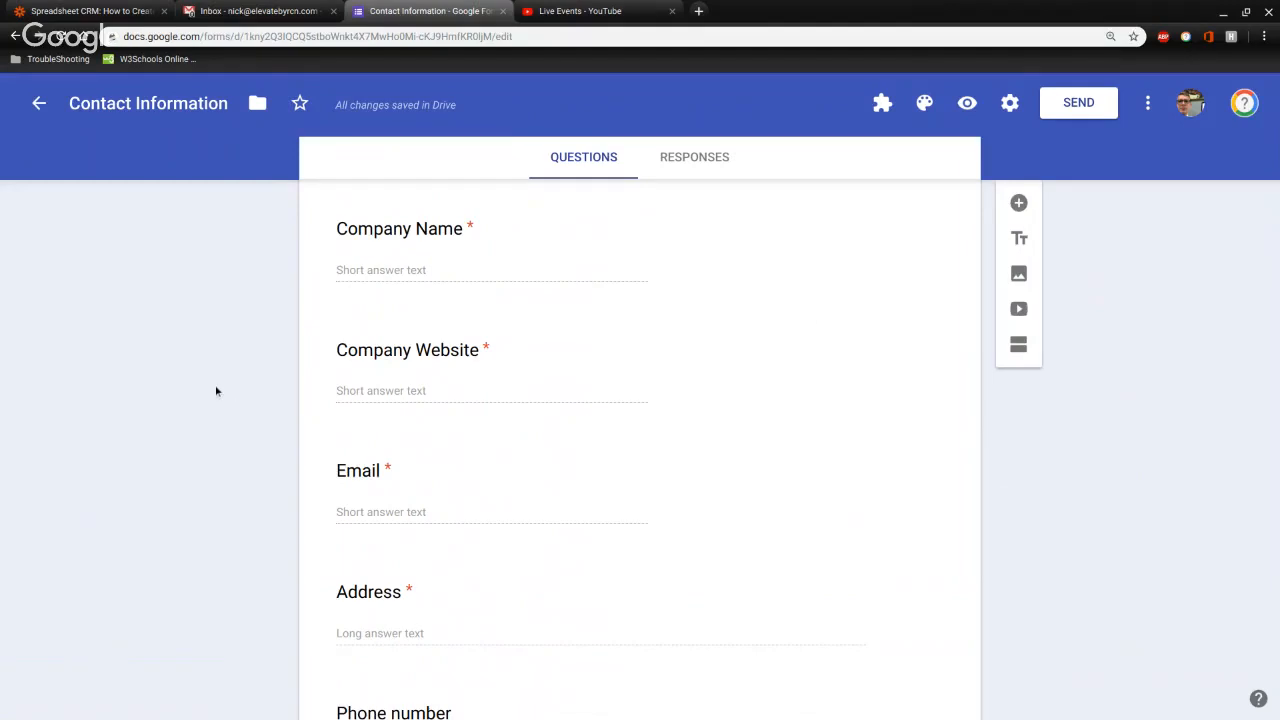
scroll(228, 390, down, 1)
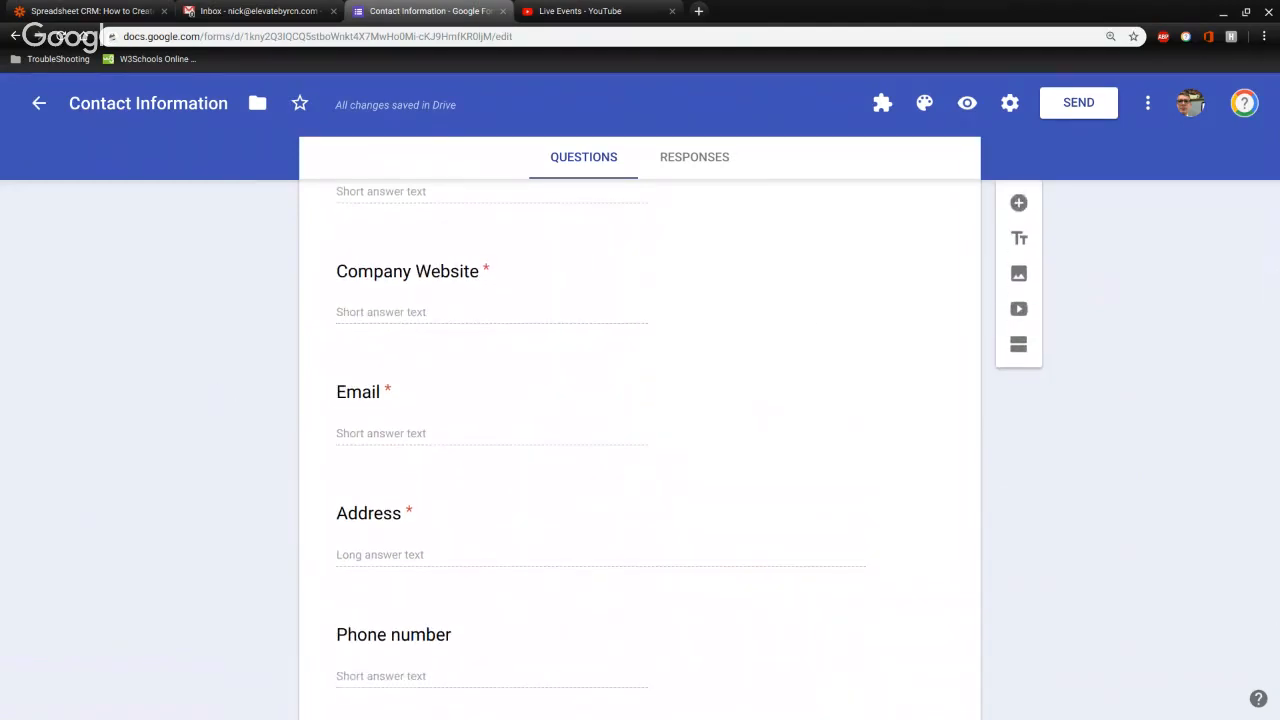
scroll(223, 459, down, 2)
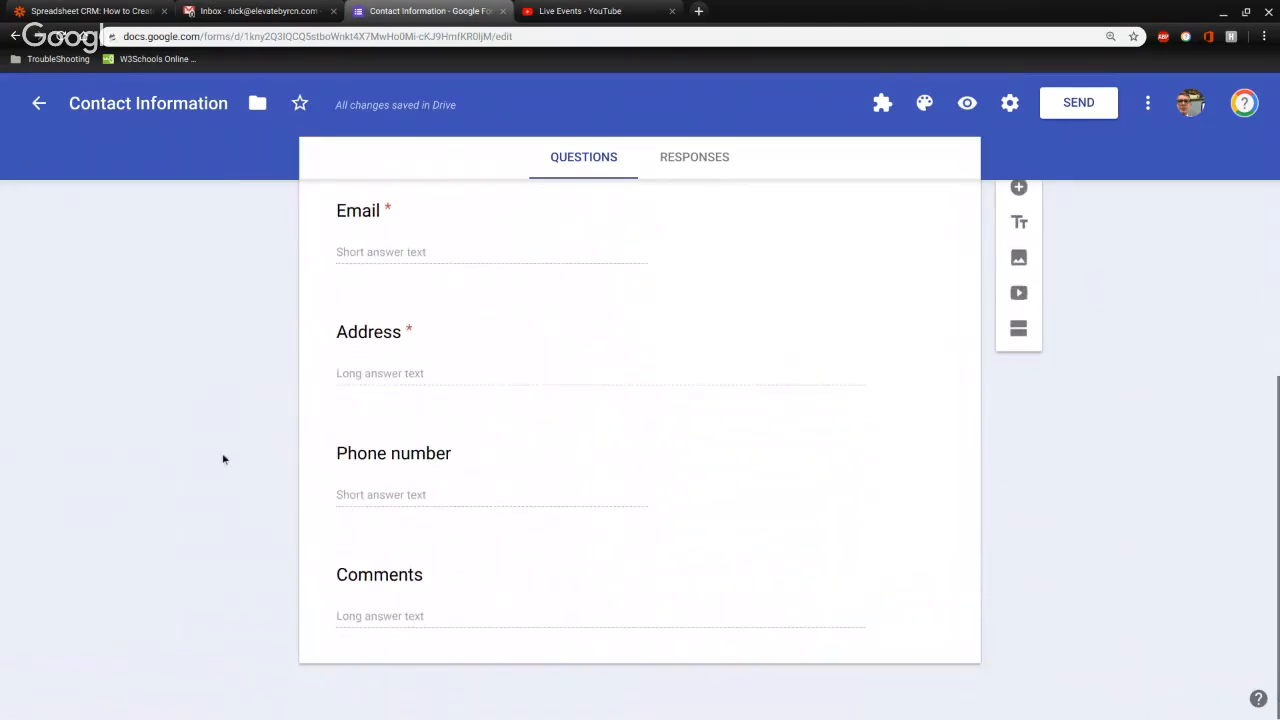
scroll(249, 476, up, 5)
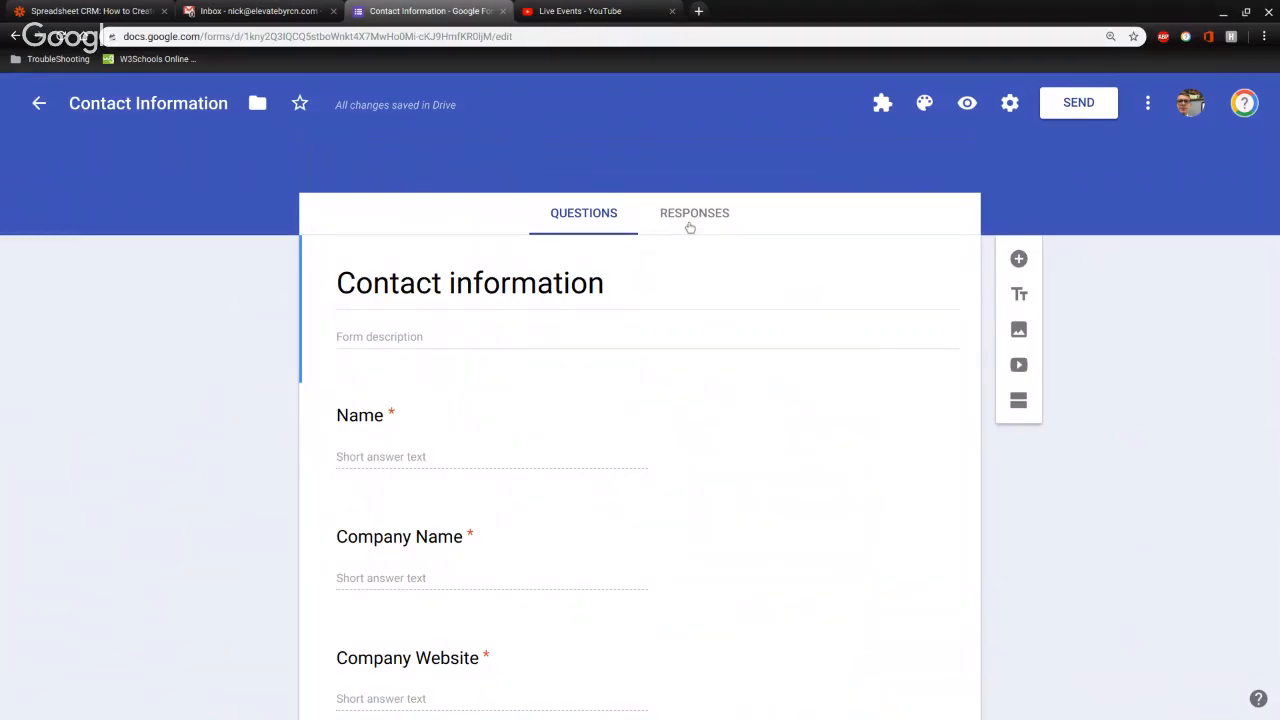
scroll(500, 377, down, 5)
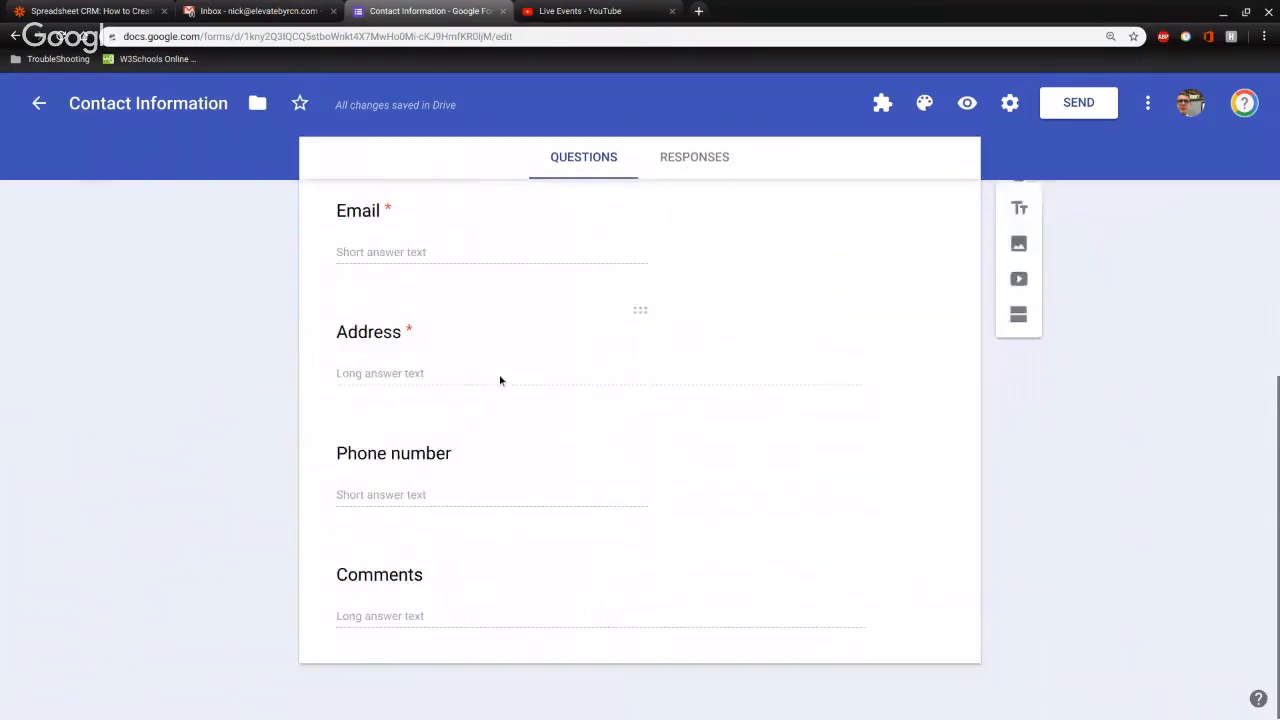
scroll(500, 377, up, 5)
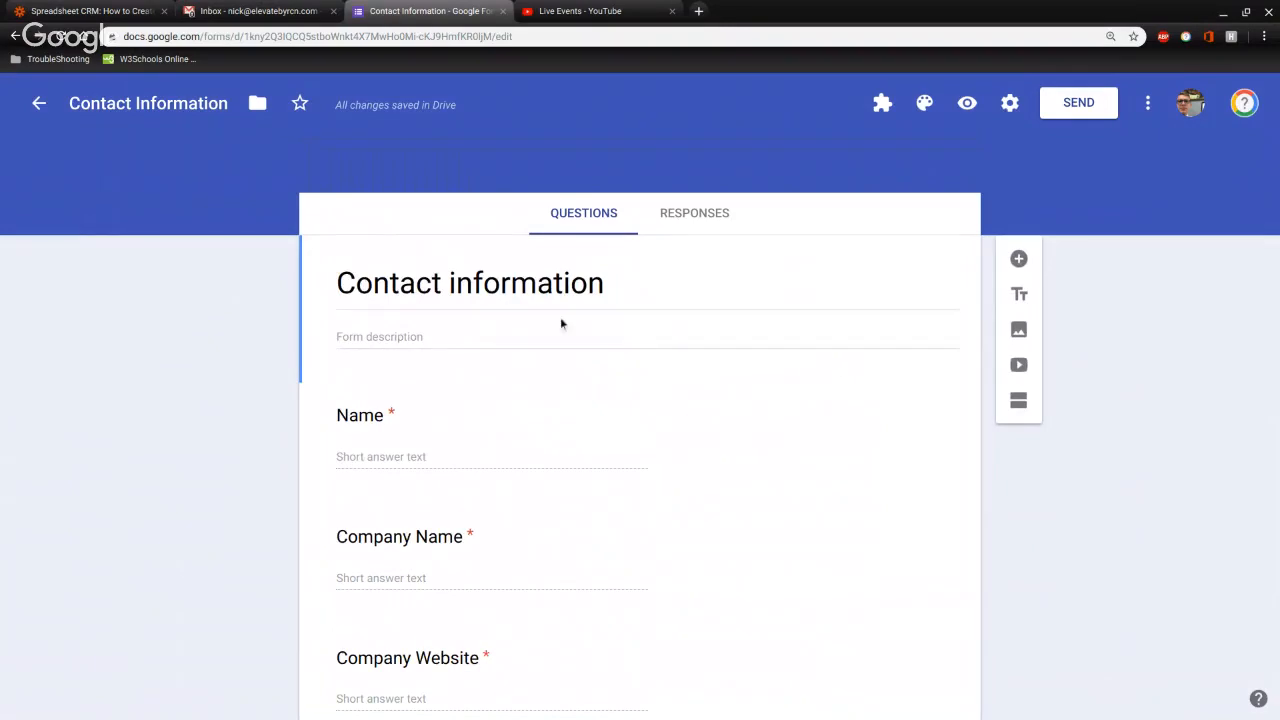
Create a new spreadsheet as the destination for the contact form's responses.
click(693, 225)
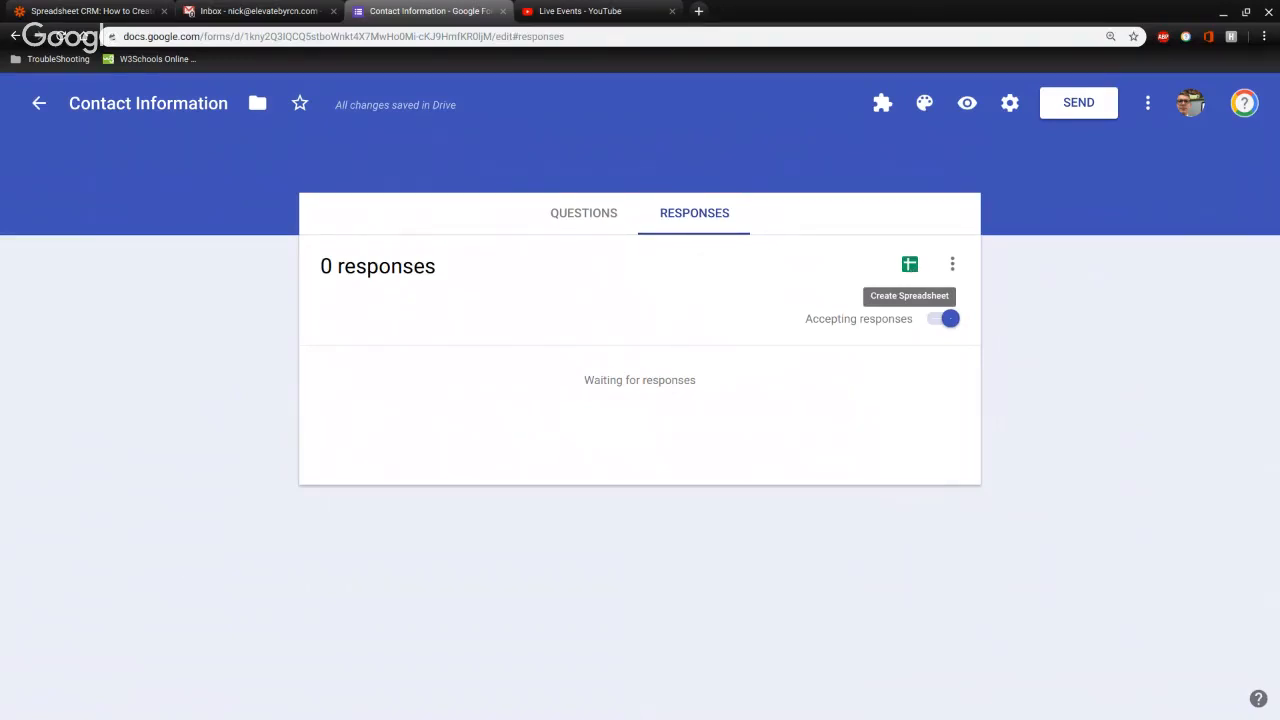
click(911, 266)
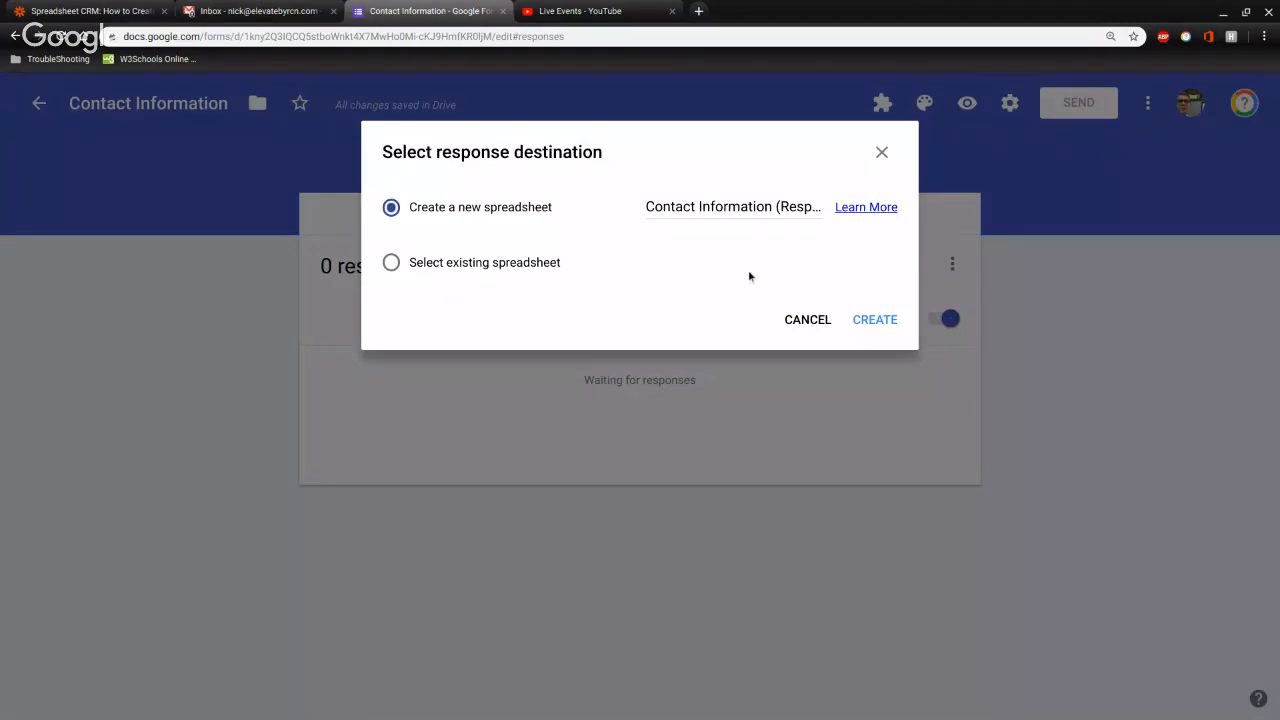
click(887, 322)
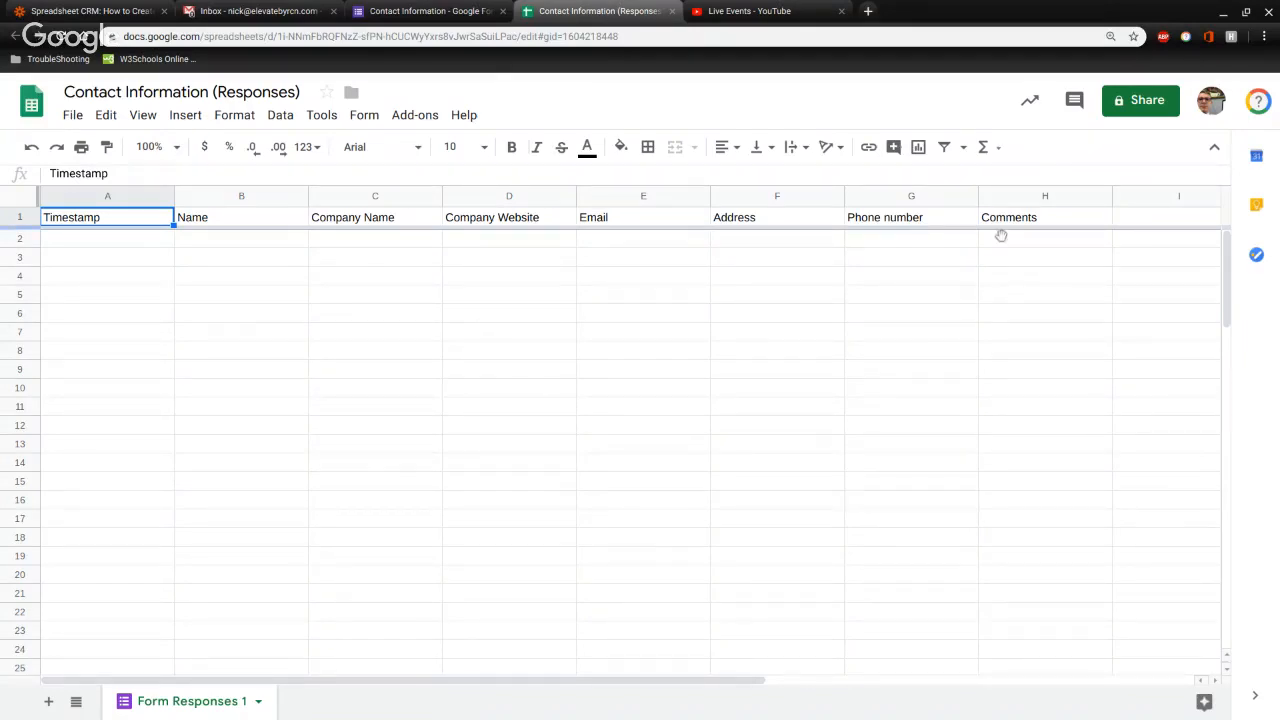
Compare the form's questions with the column headers in the new response spreadsheet.
click(451, 5)
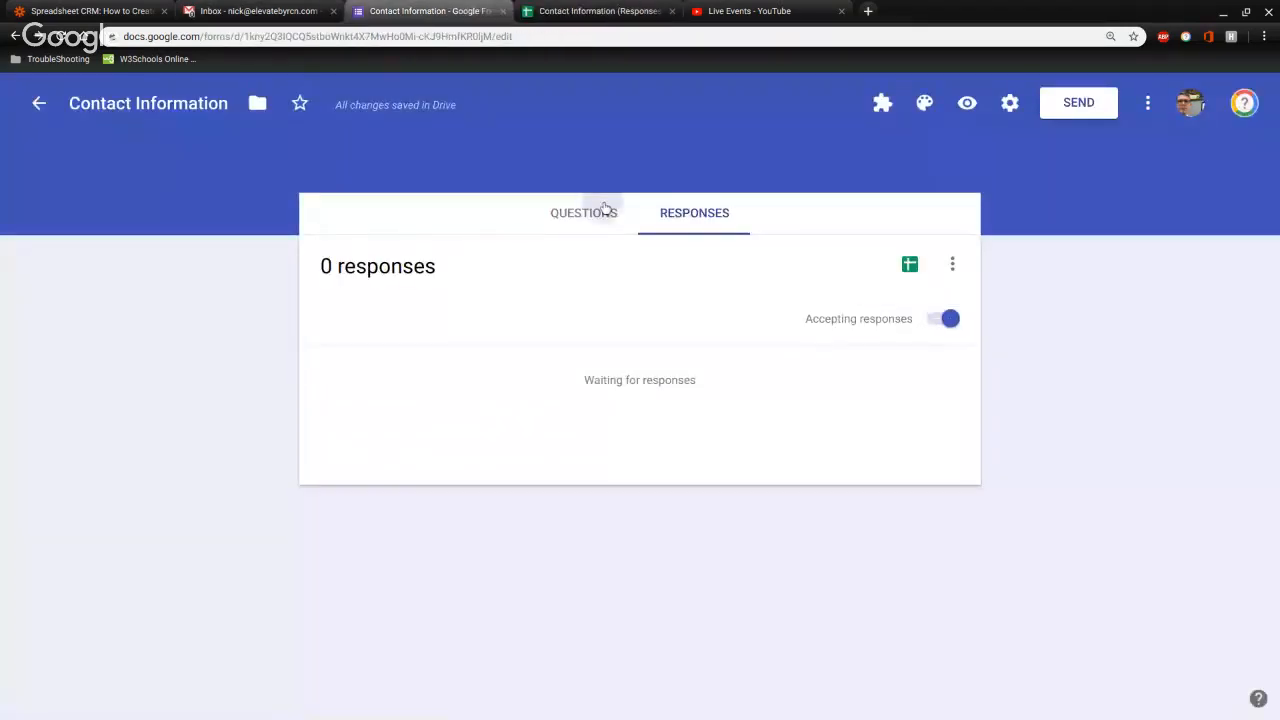
click(603, 208)
scroll(530, 463, down, 5)
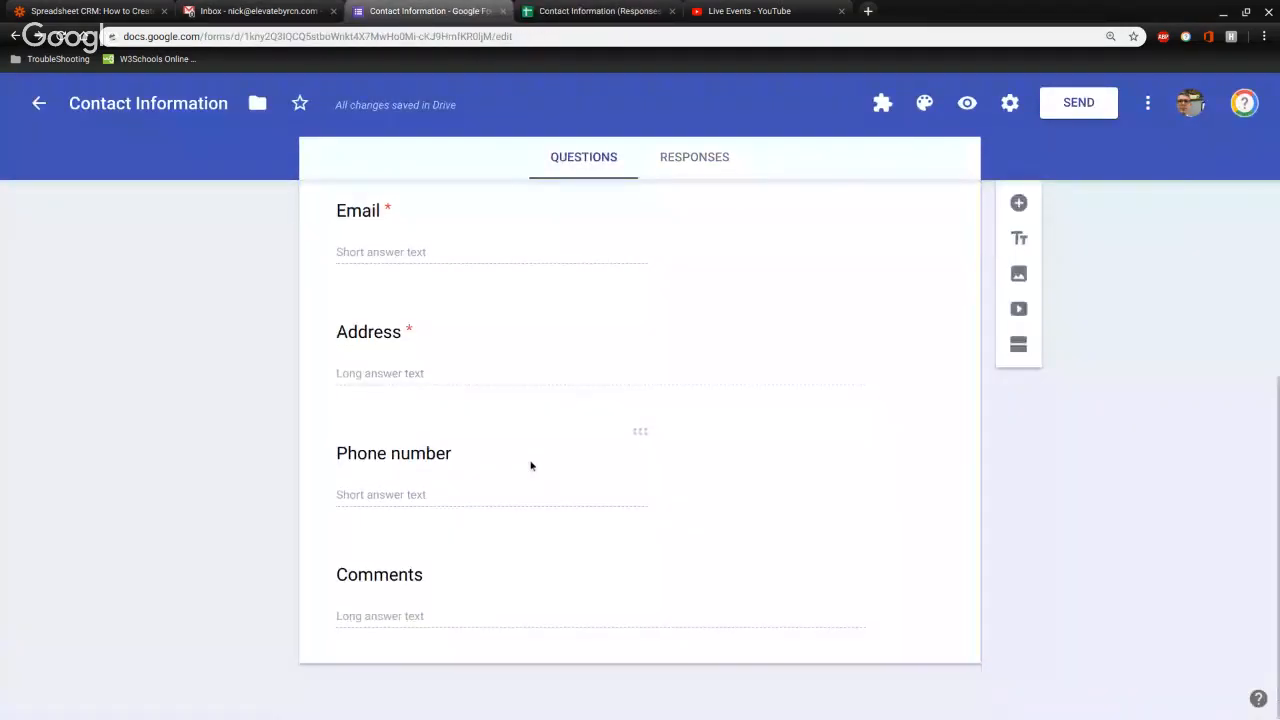
scroll(530, 463, up, 5)
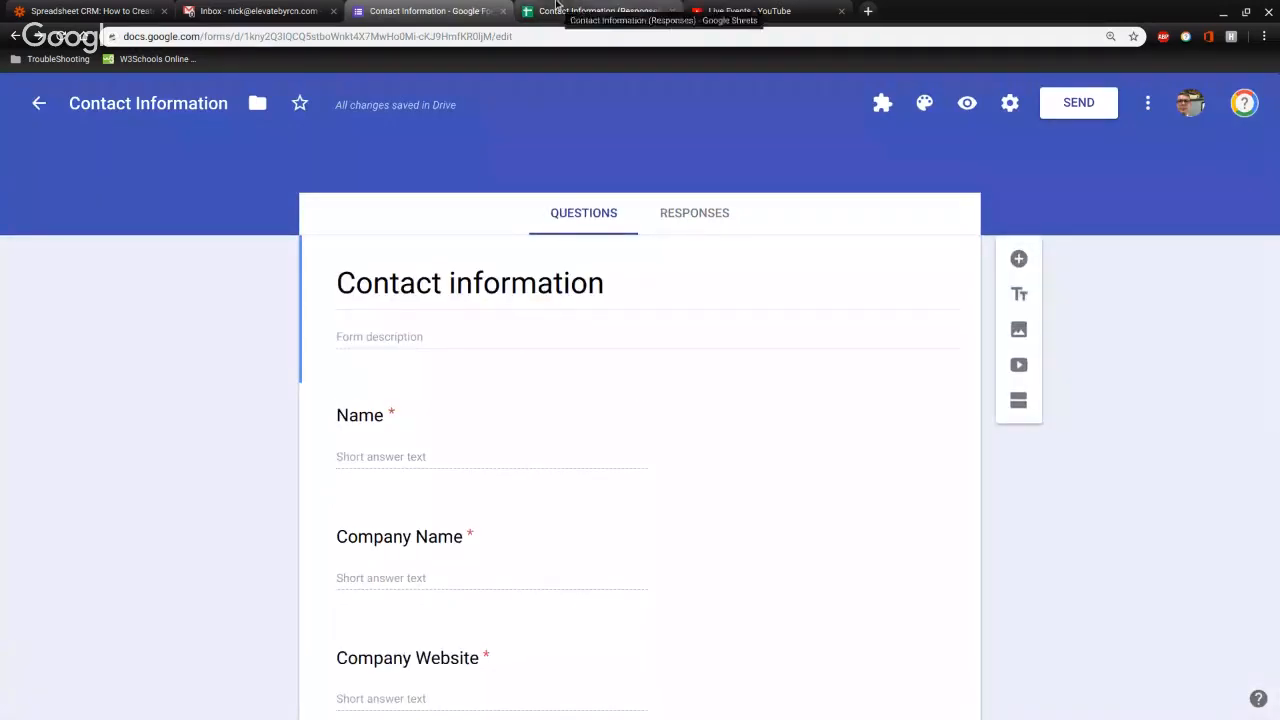
scroll(475, 387, down, 4)
scroll(475, 387, down, 2)
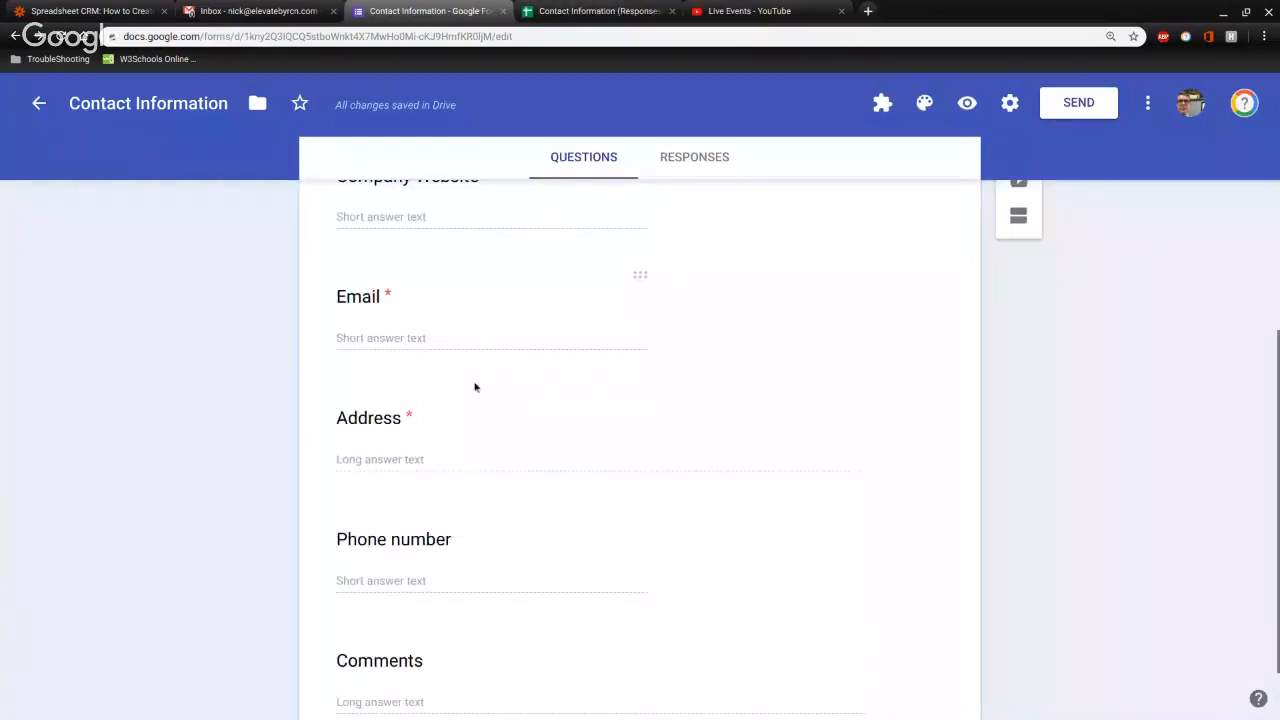
click(569, 9)
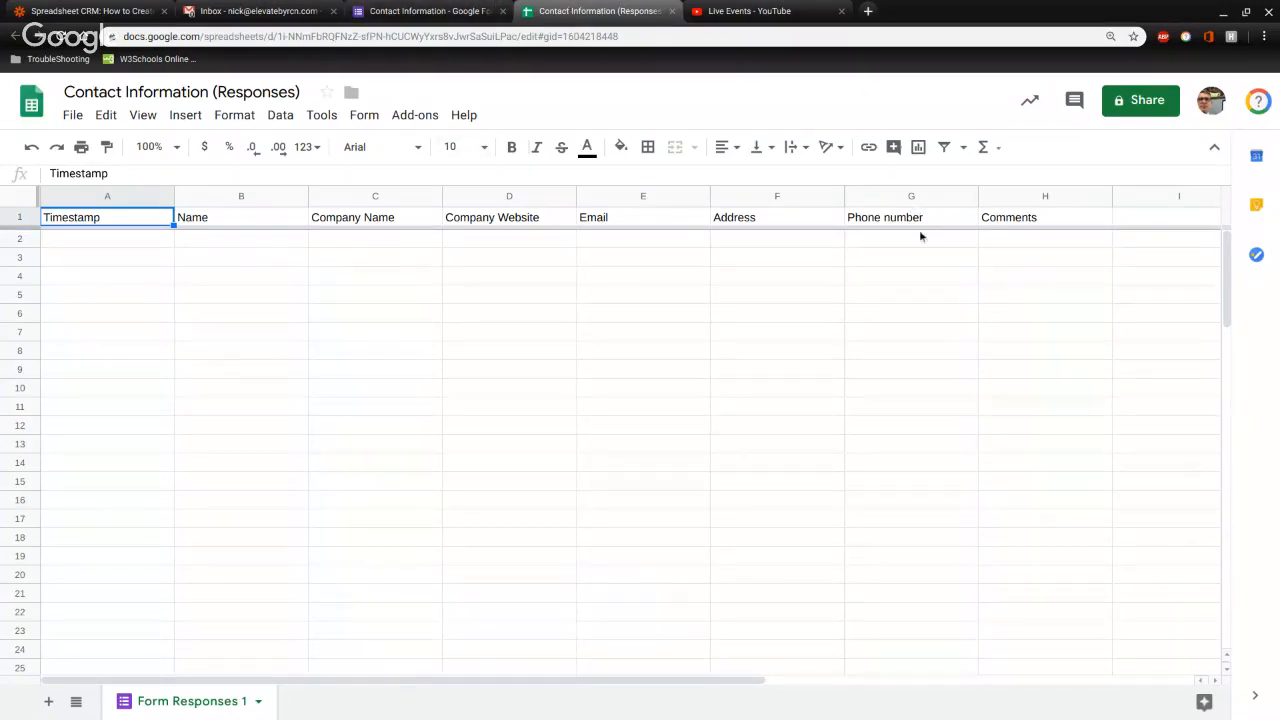
scroll(456, 312, down, 5)
scroll(456, 312, up, 5)
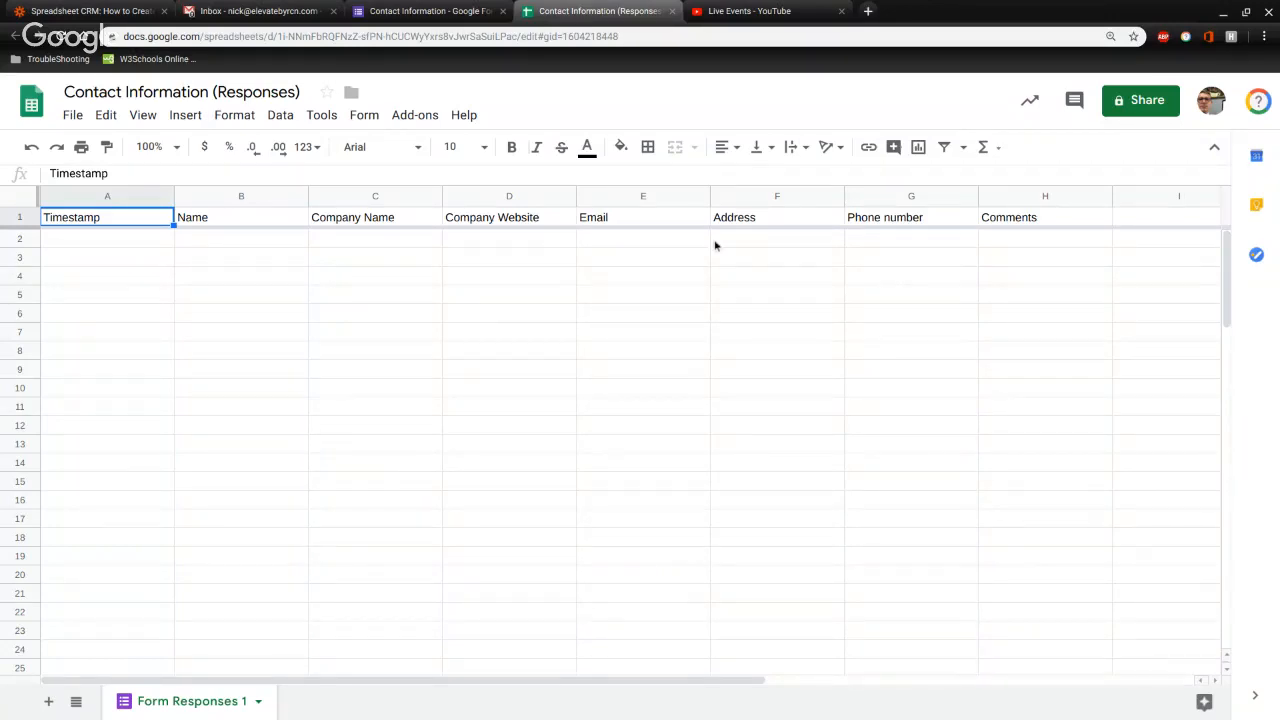
scroll(469, 304, down, 5)
scroll(469, 304, up, 5)
Return to the contact form and open its preview to look over the fields a respondent fills in.
click(450, 11)
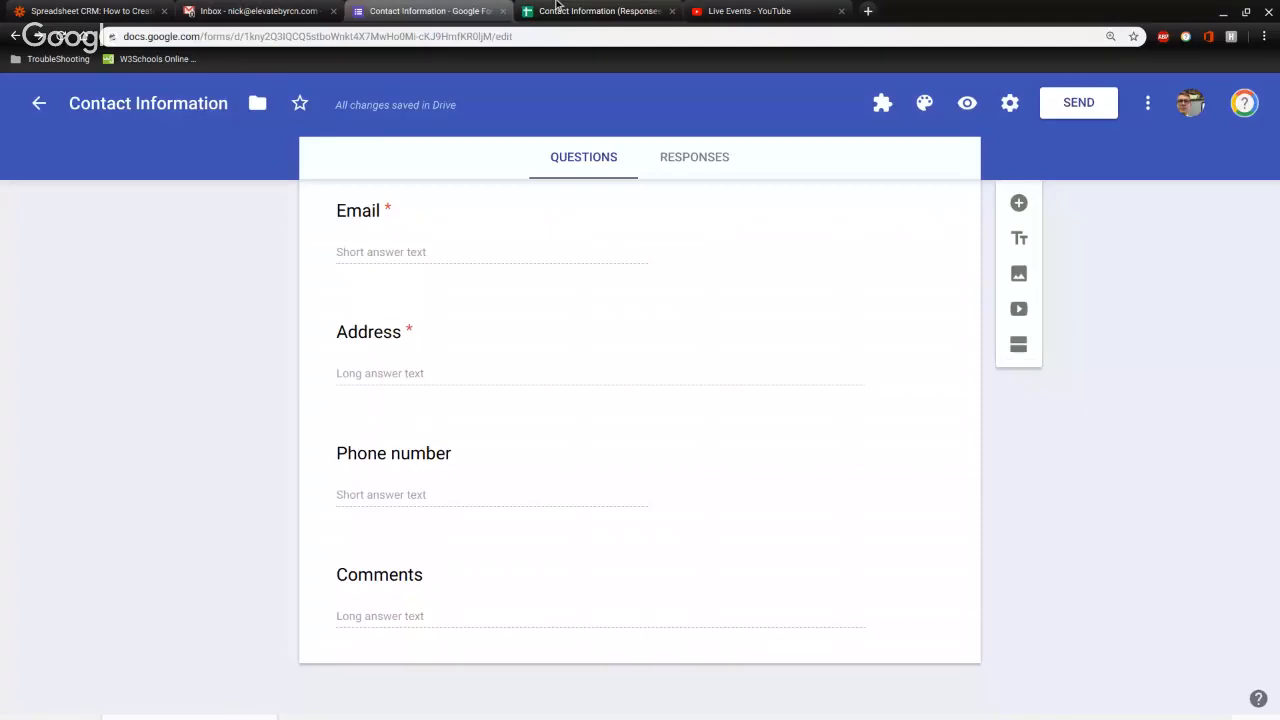
scroll(977, 135, up, 6)
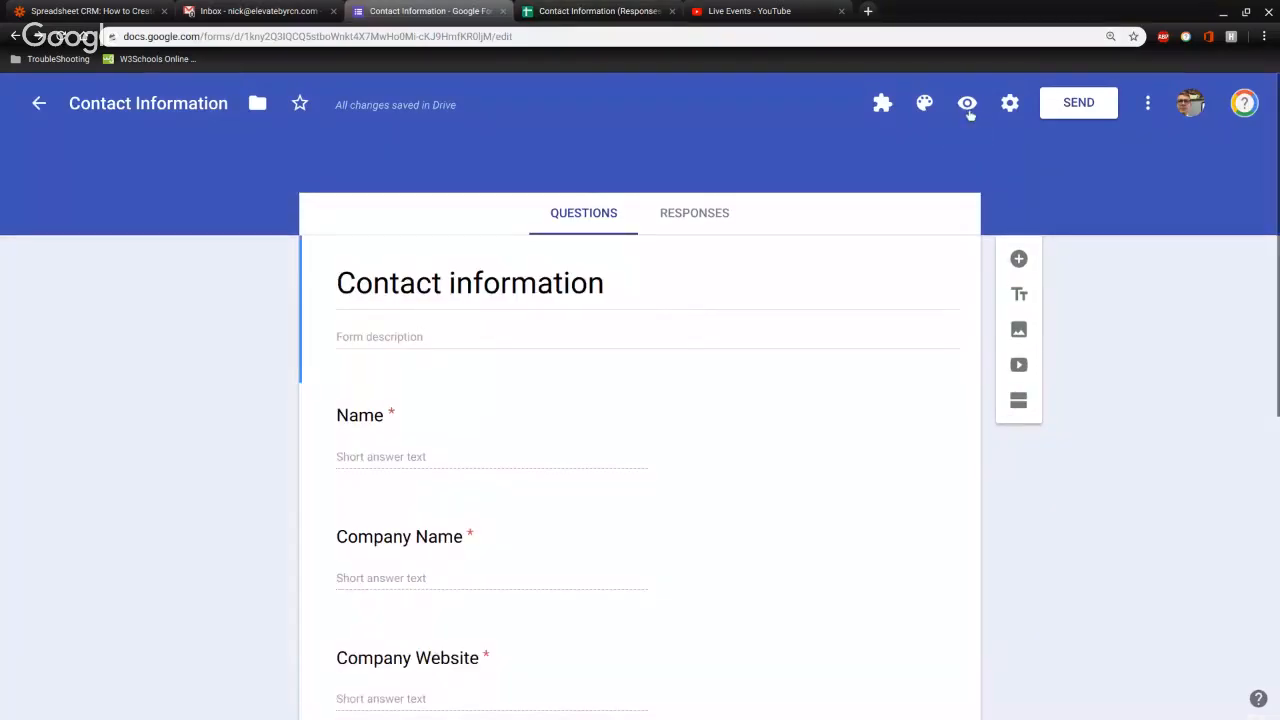
click(967, 110)
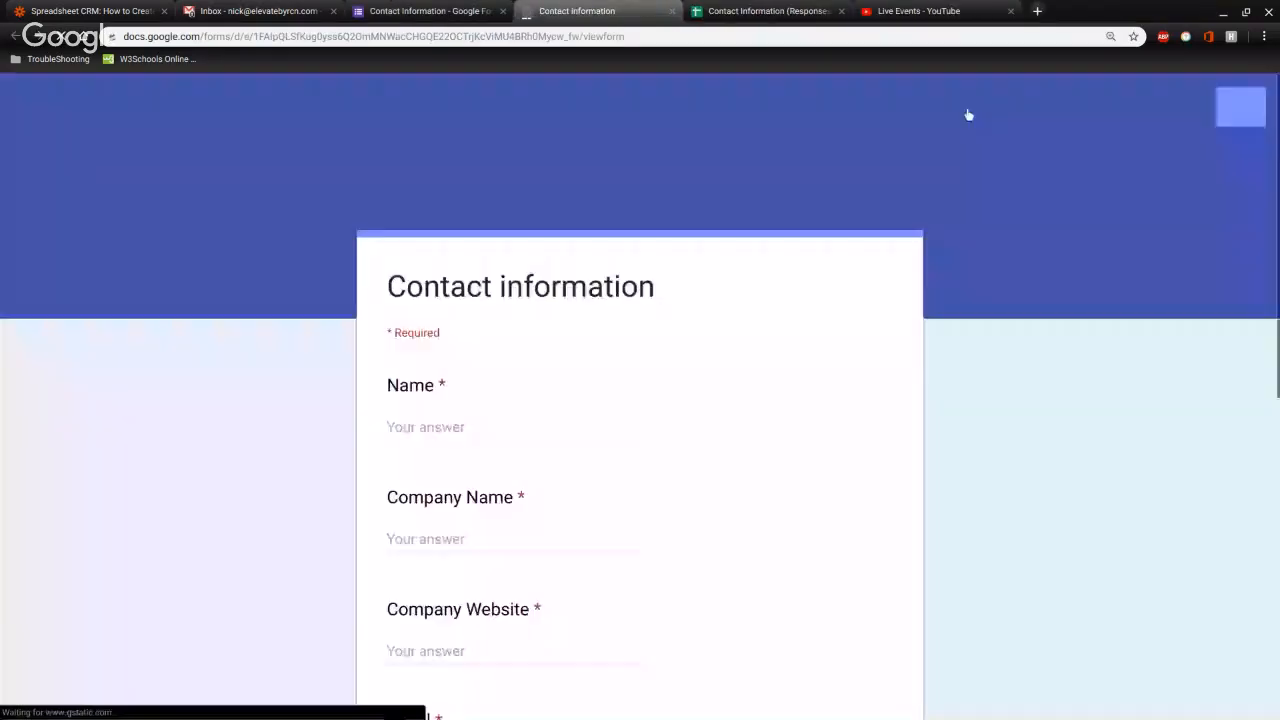
scroll(691, 143, down, 5)
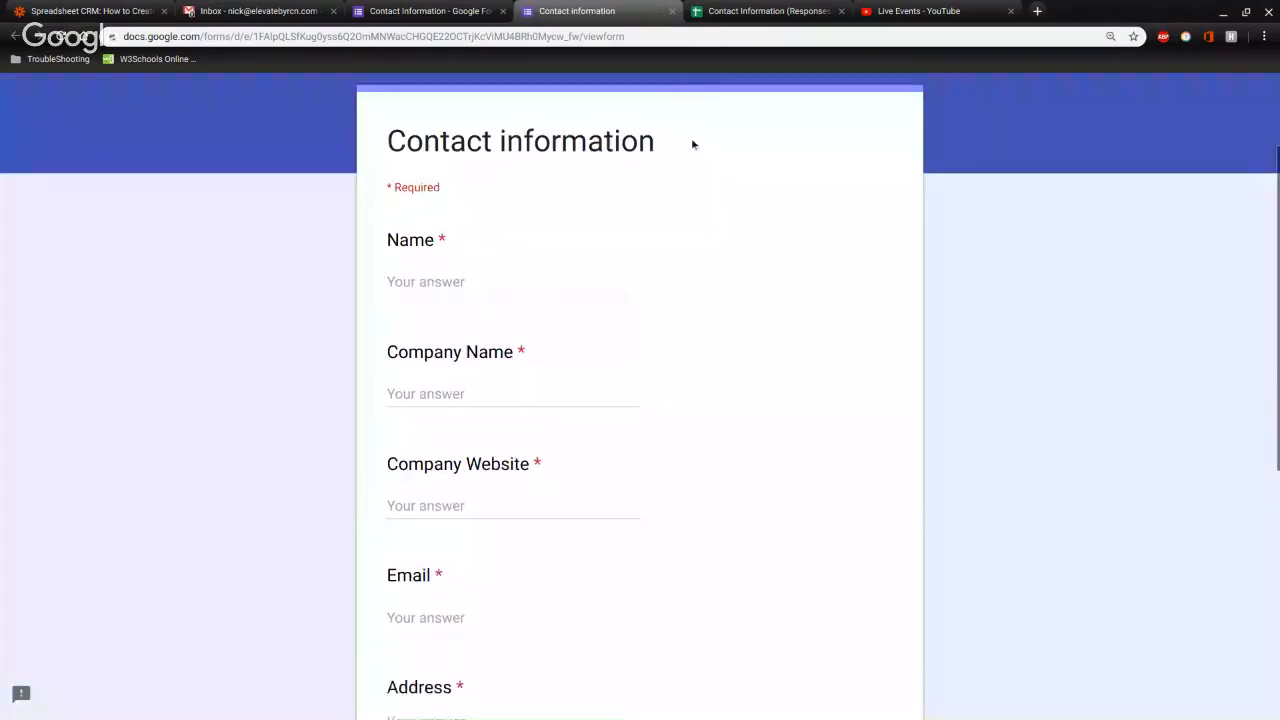
scroll(660, 566, up, 7)
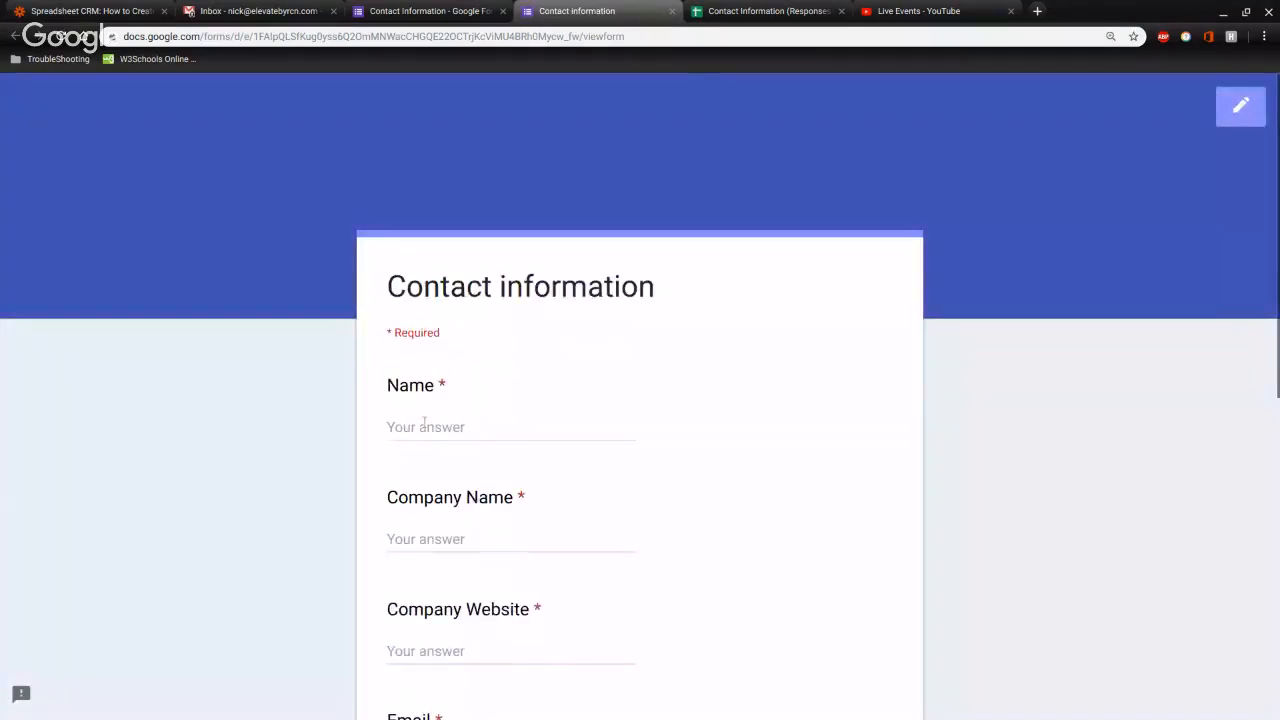
Fill in the respondent's name and enter RCN Technologies as the company name in the form preview.
click(423, 427)
text(Nick)
key(Tab)
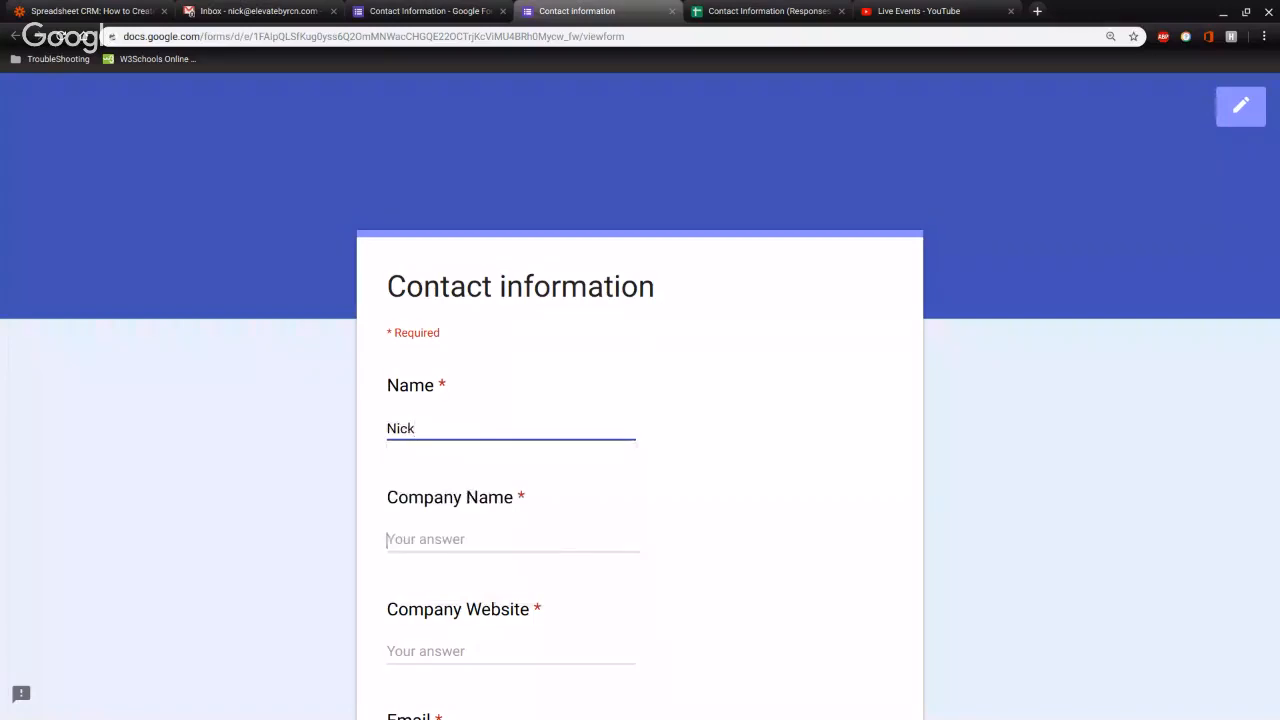
text(RCN Te)
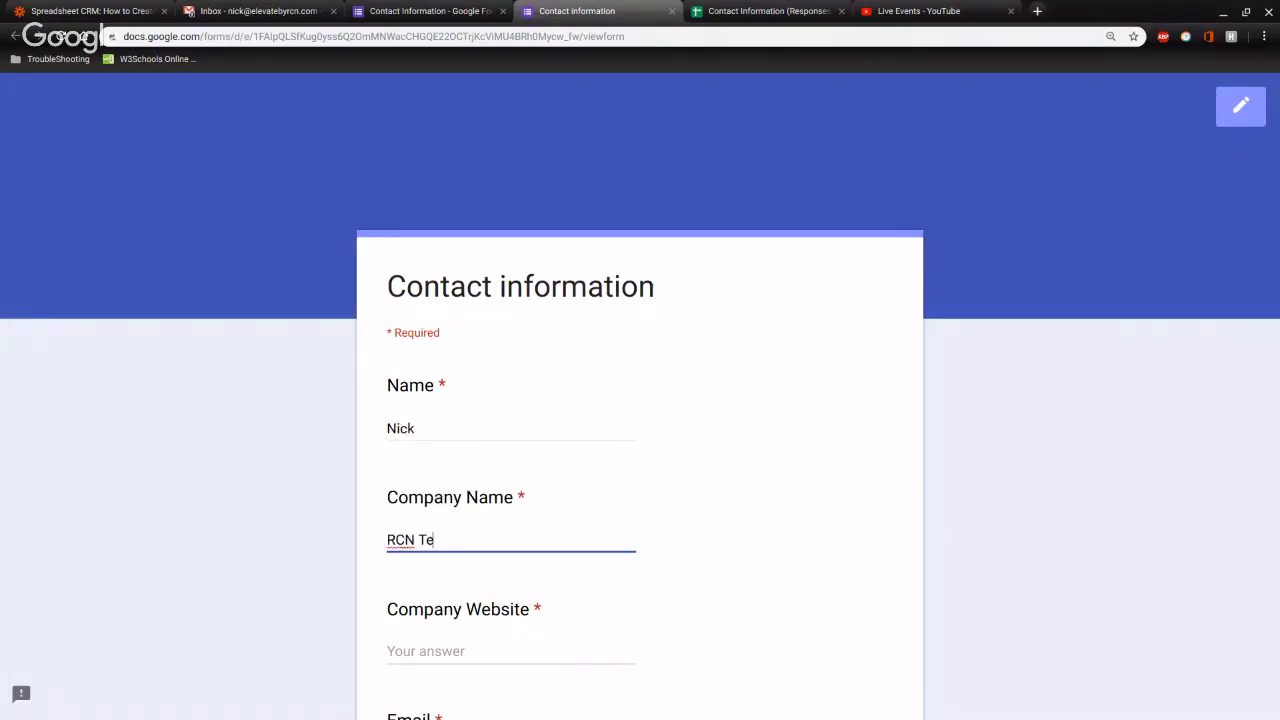
text(chnologies)
scroll(441, 497, down, 1)
key(Tab)
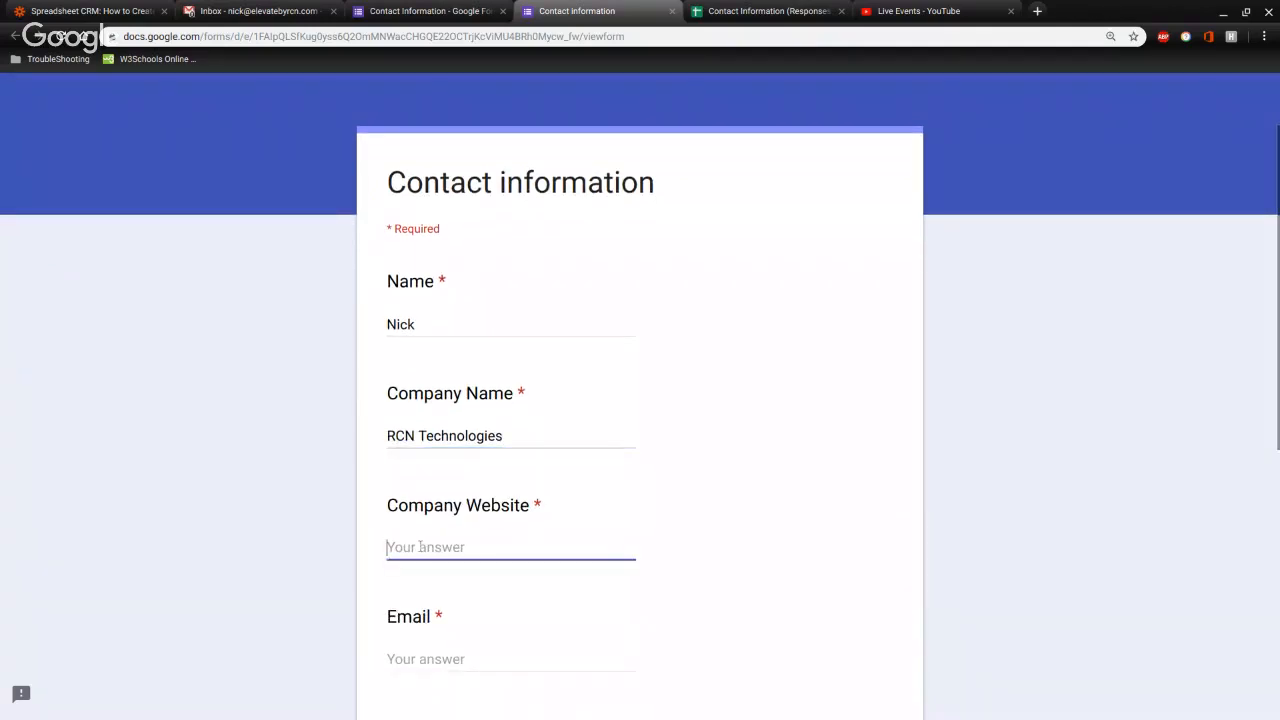
Enter elevatebyrcn.com as the company website and fill in the respondent's email from the saved suggestions.
text(elevate)
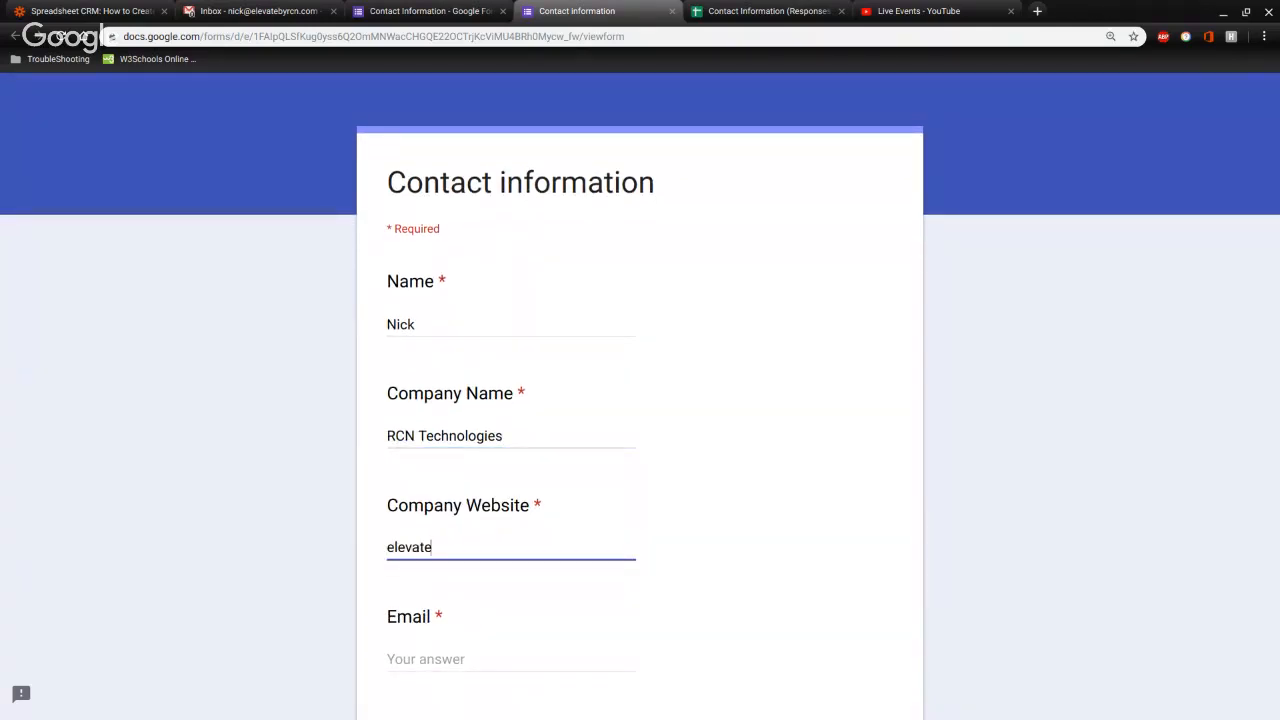
text(byrcn.com)
scroll(488, 530, down, 1)
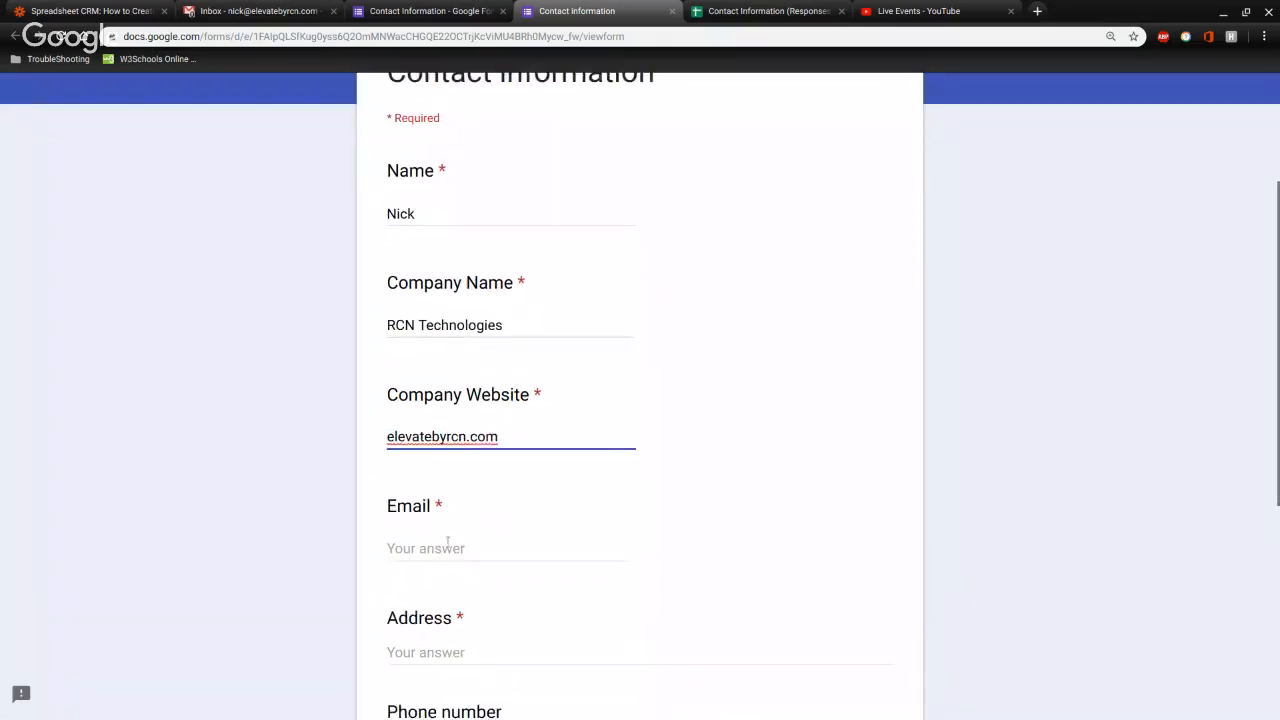
click(462, 546)
text(n)
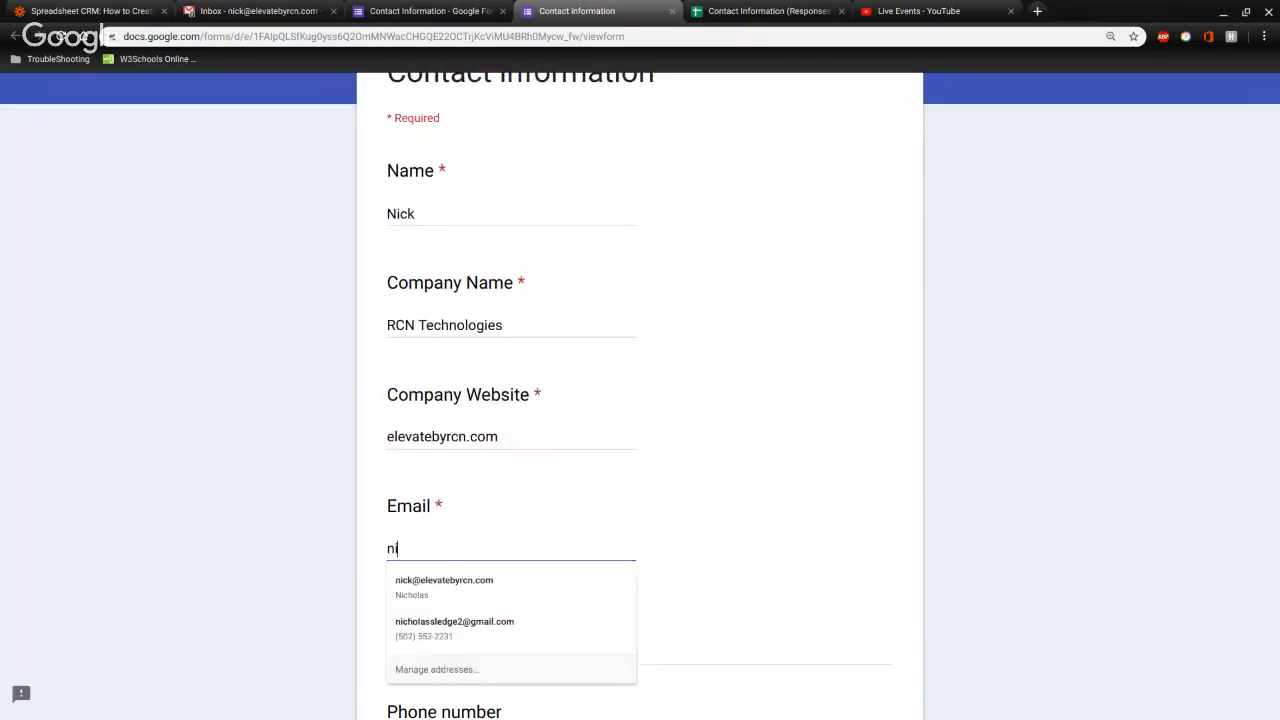
click(474, 582)
scroll(743, 503, down, 1)
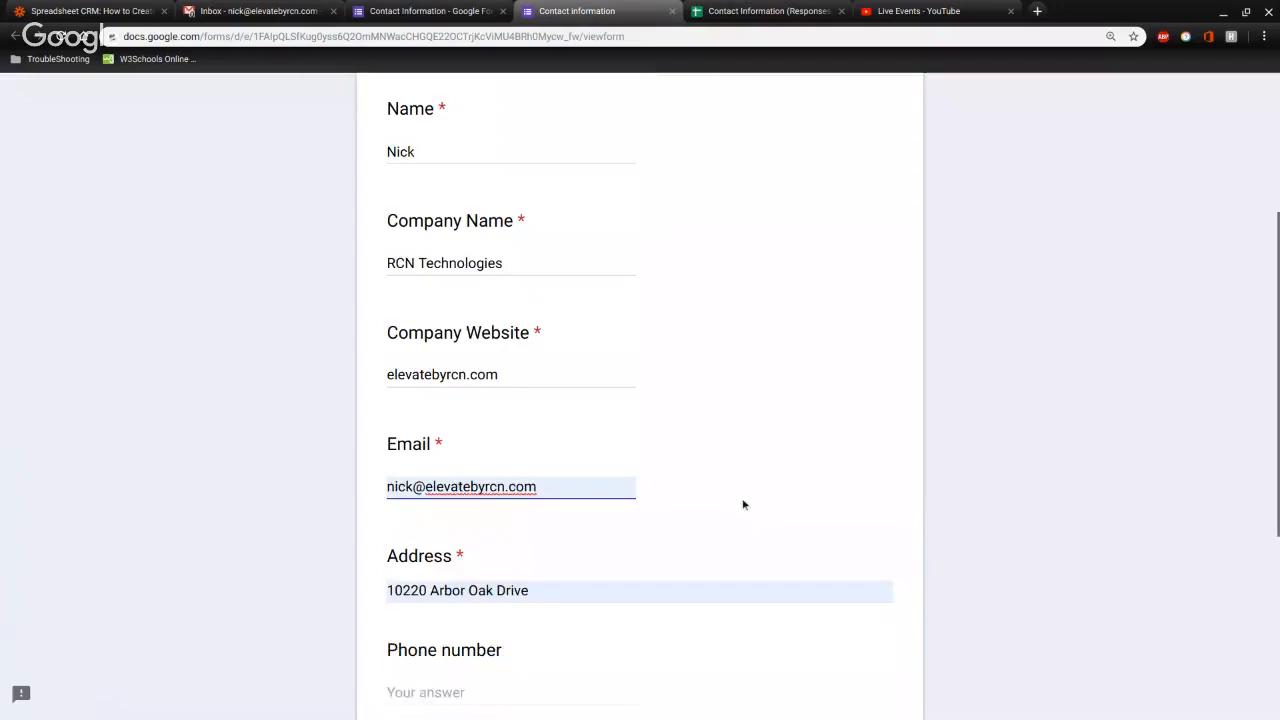
Replace the autofilled address in the form with the placeholder text "blah blah blah".
click(548, 575)
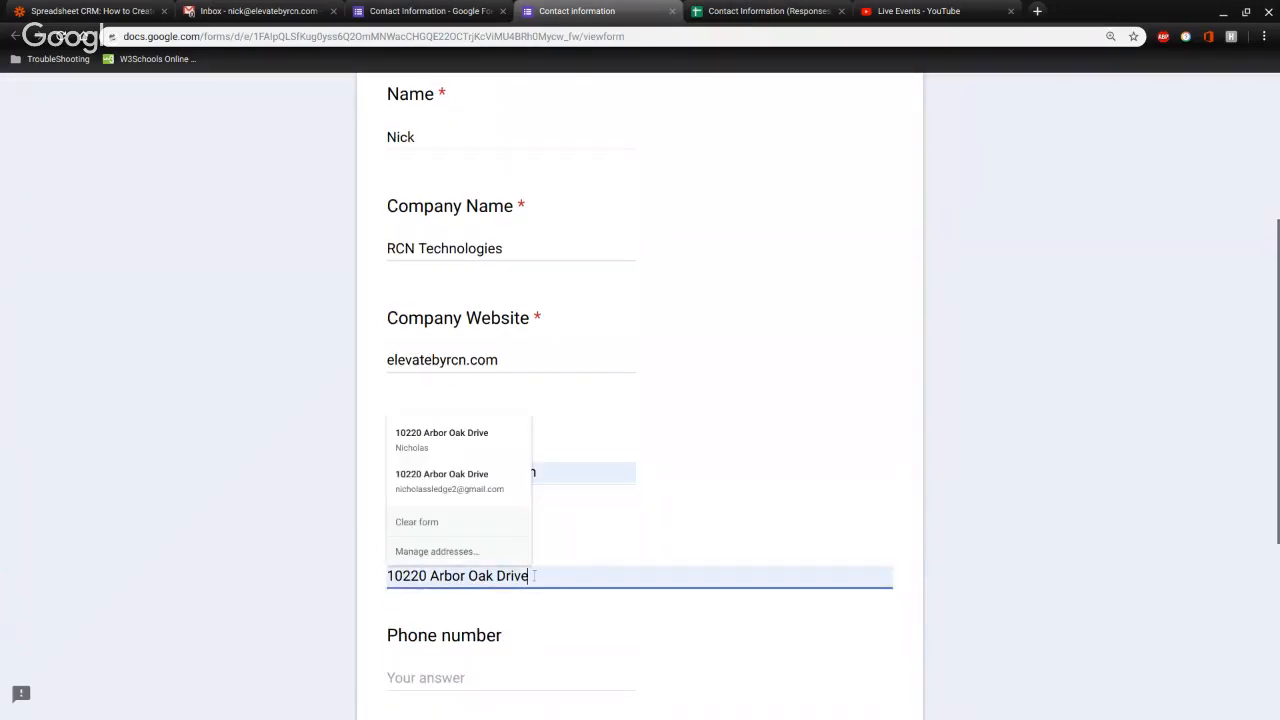
scroll(561, 569, down, 1)
scroll(561, 569, down, 2)
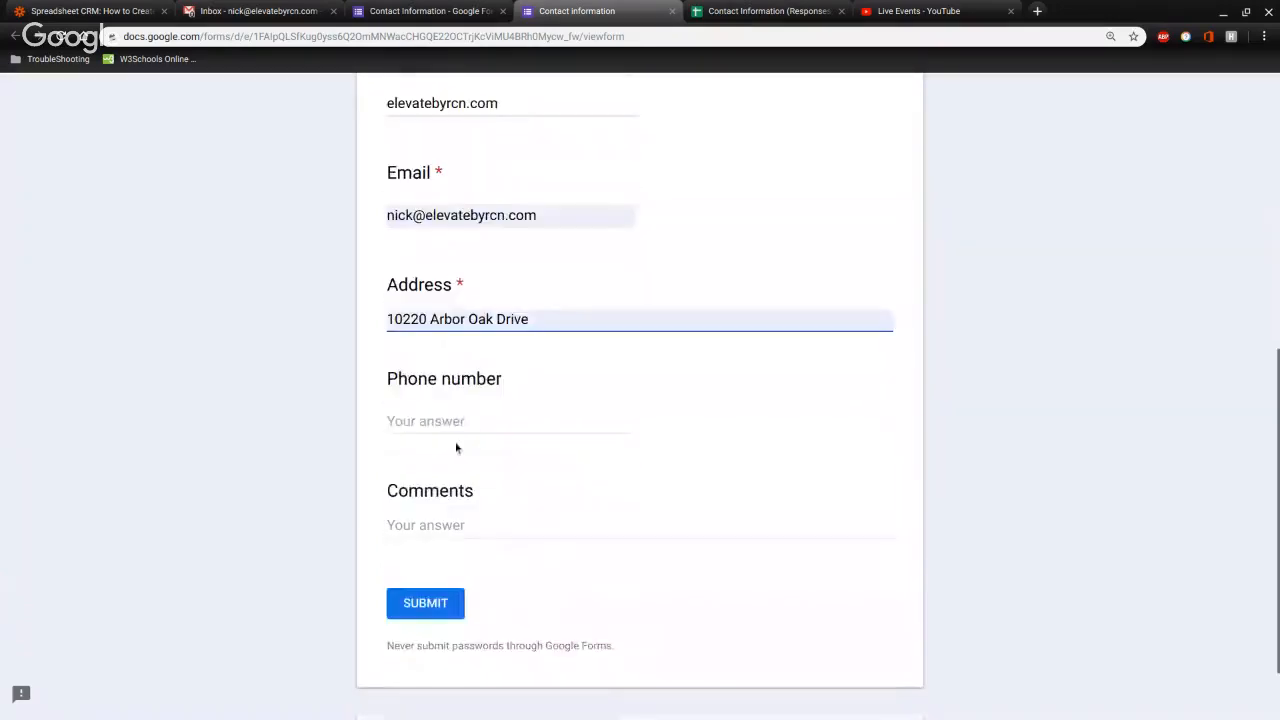
click(520, 319)
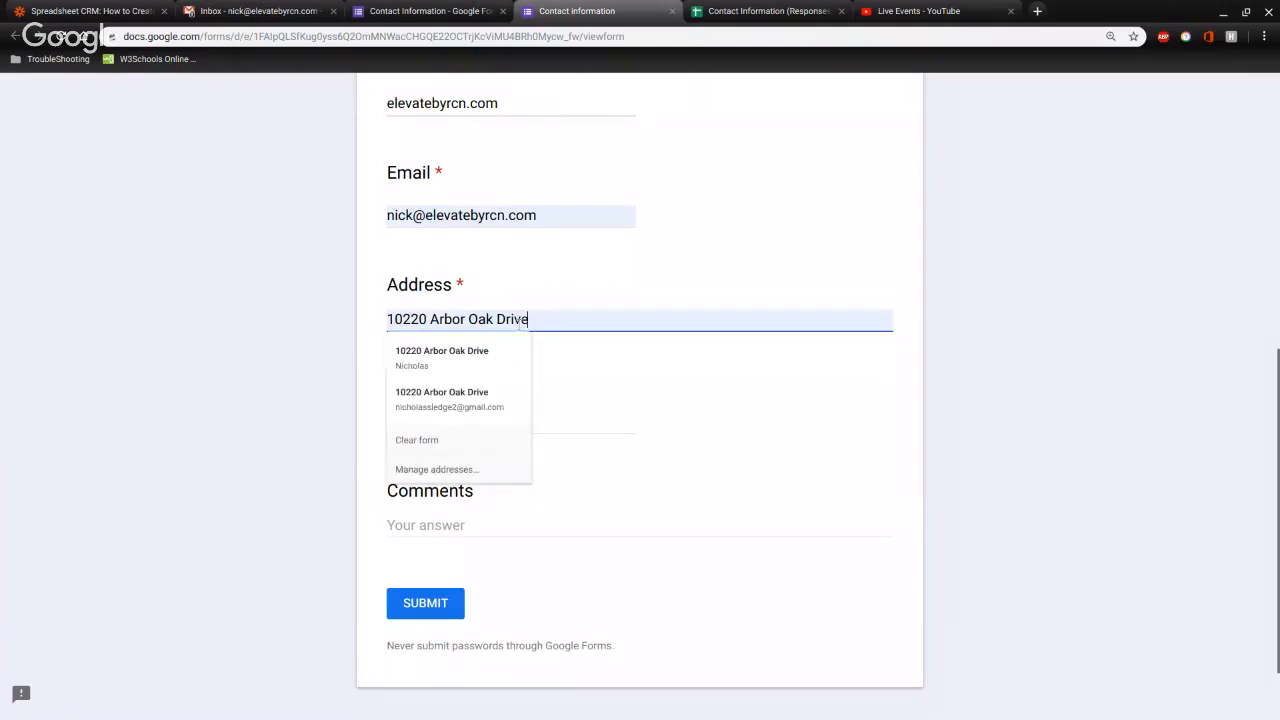
drag(528, 319, 371, 323)
key(BackSpace)
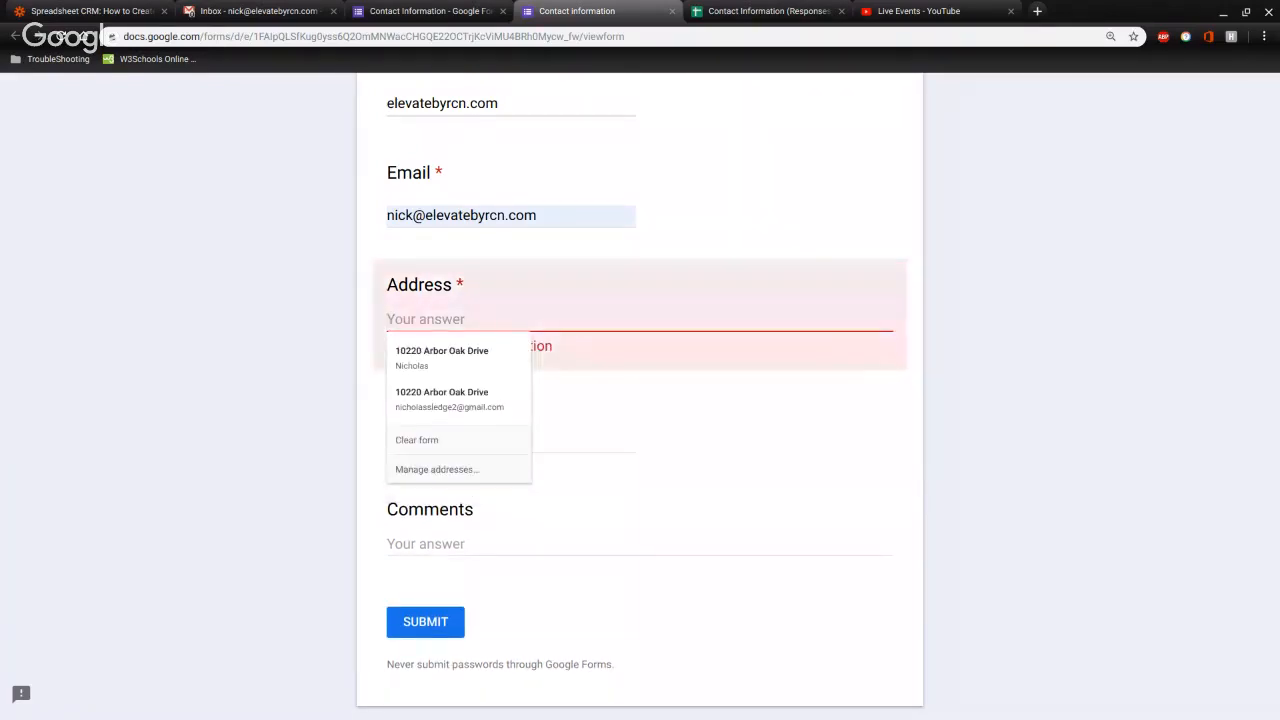
text(blah bla)
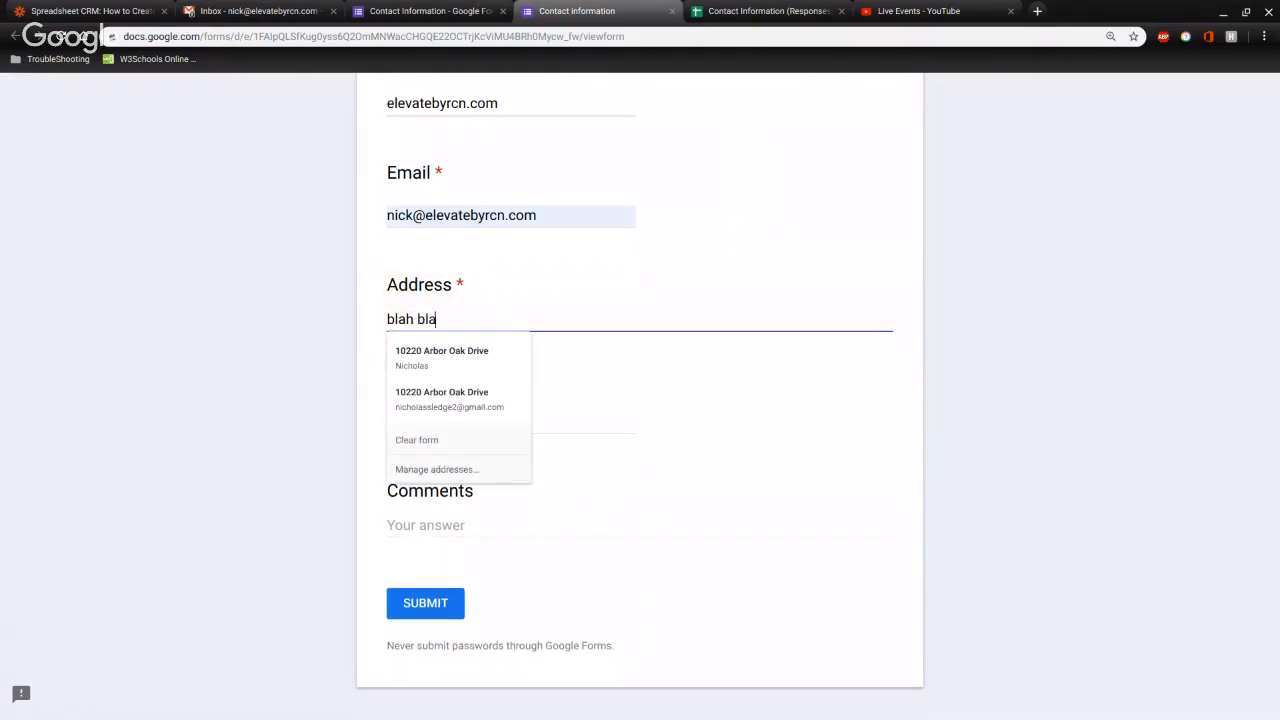
text(h blah)
click(775, 337)
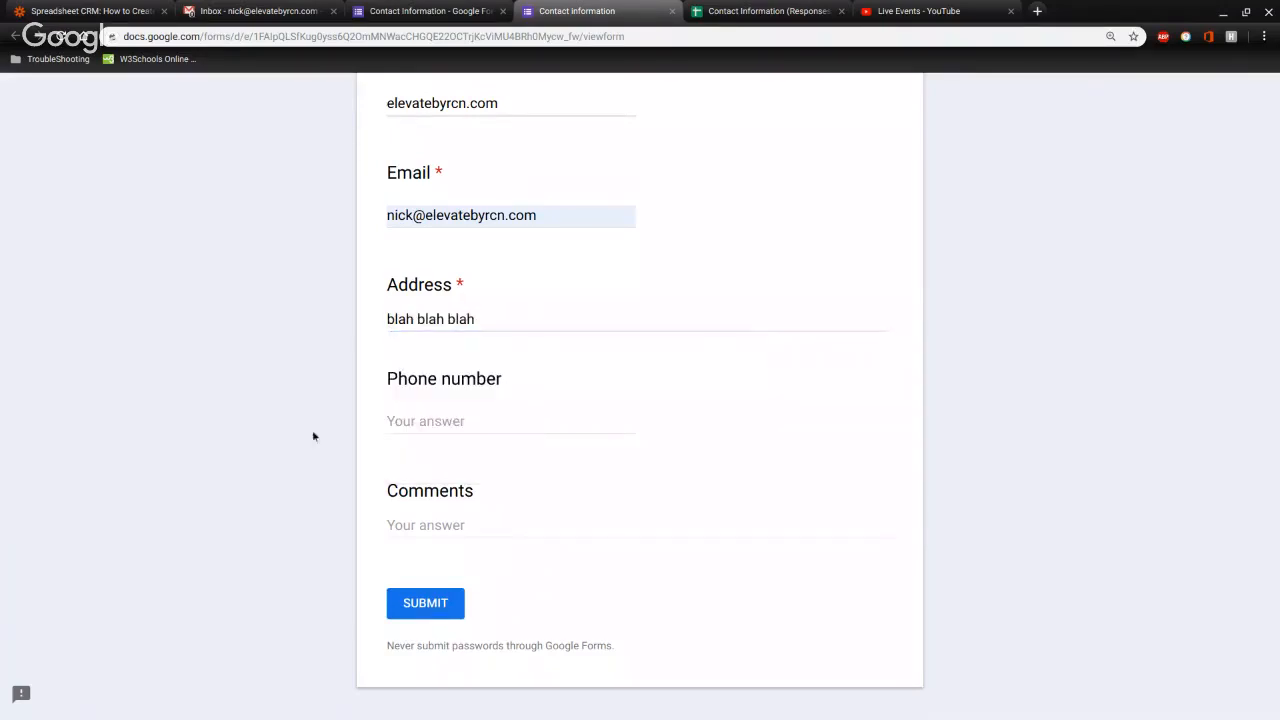
Fill in a made-up phone number for the respondent instead of using a saved suggestion.
click(460, 421)
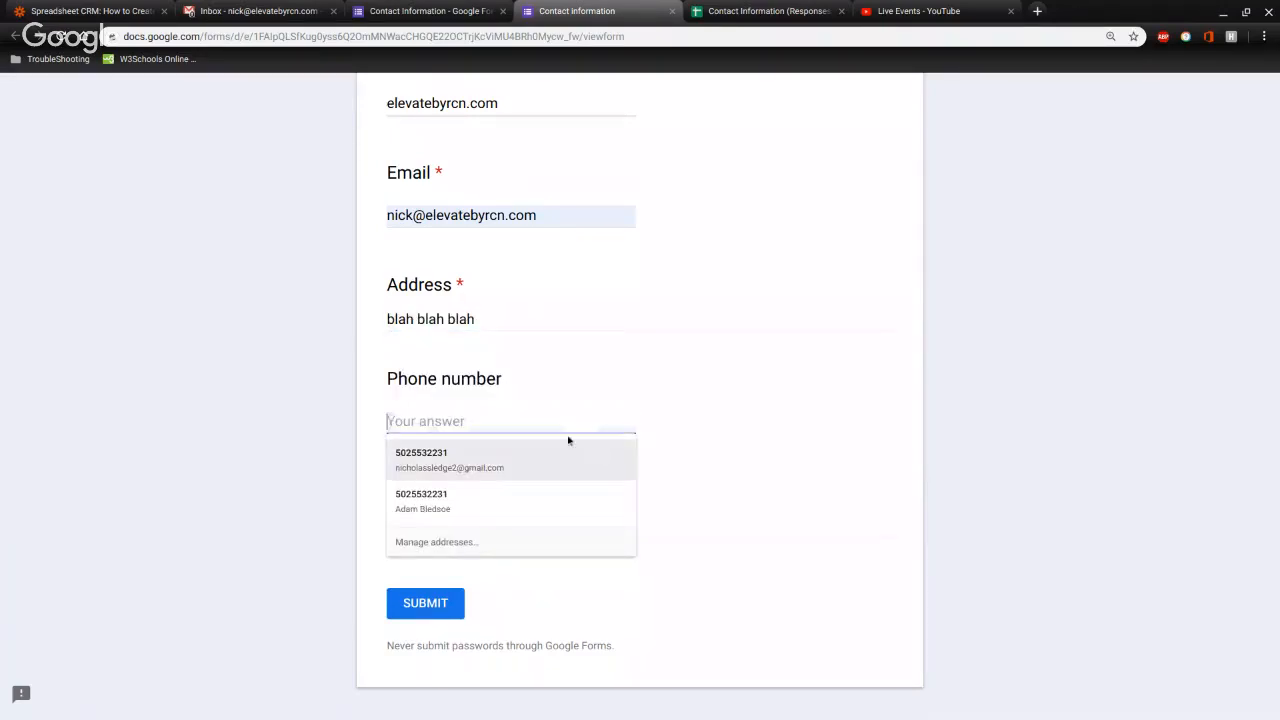
click(743, 374)
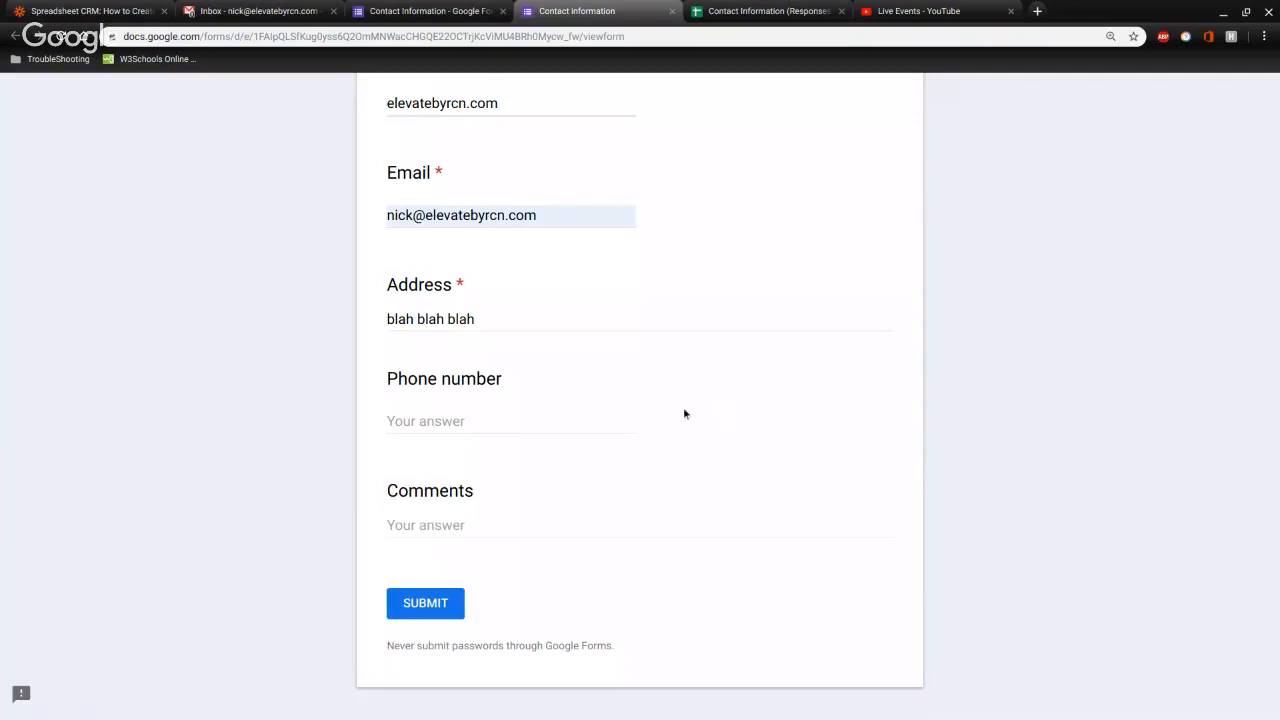
click(427, 421)
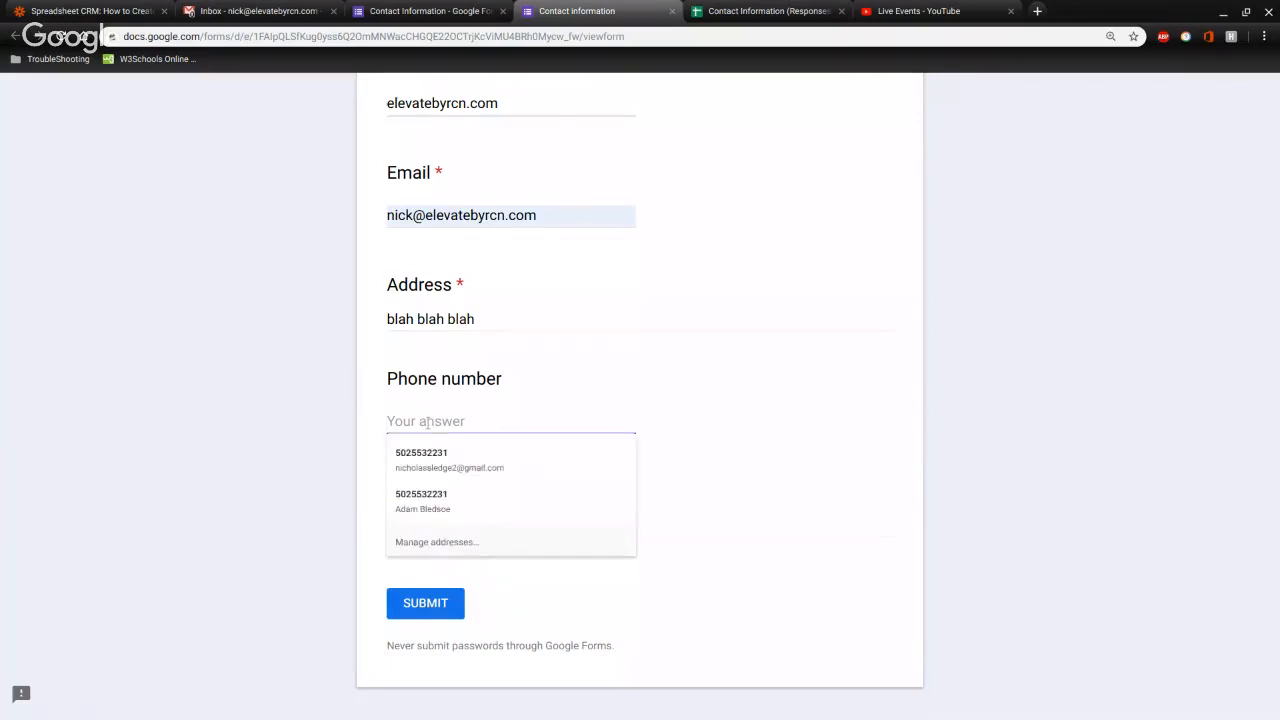
text(44544)
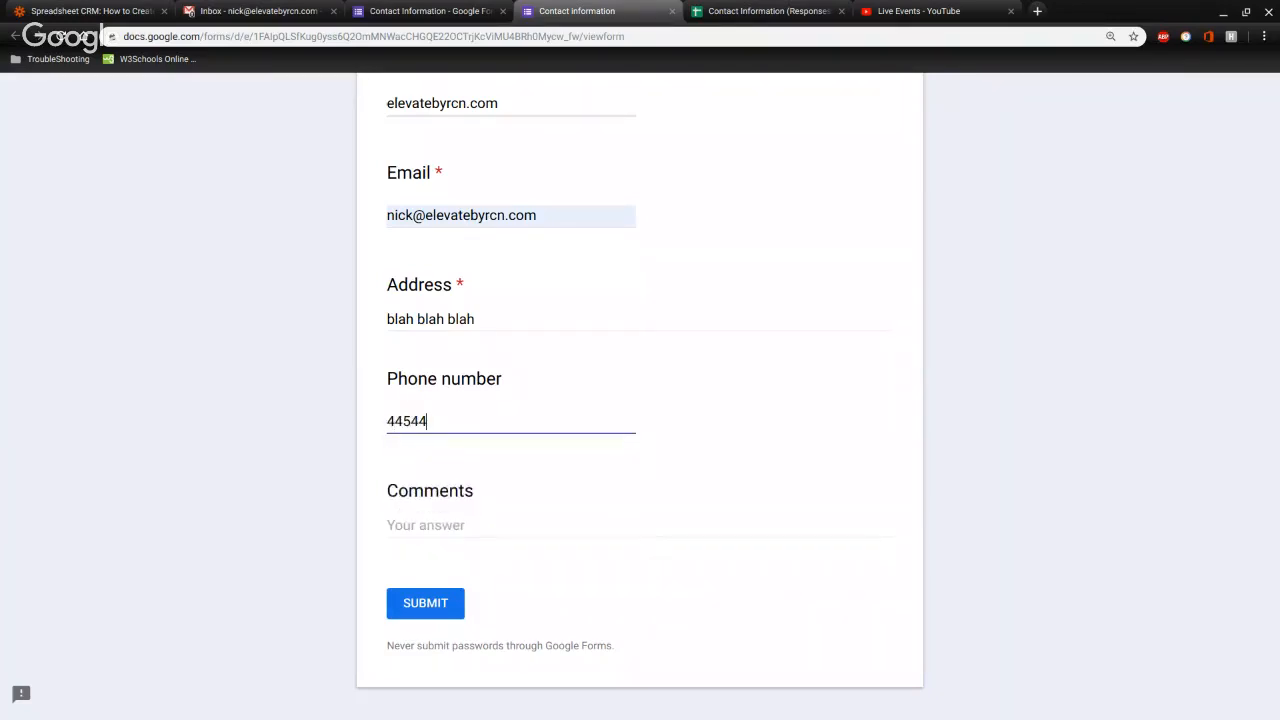
text(44555)
Enter "This is only a test" as the comment and submit the form response.
click(460, 533)
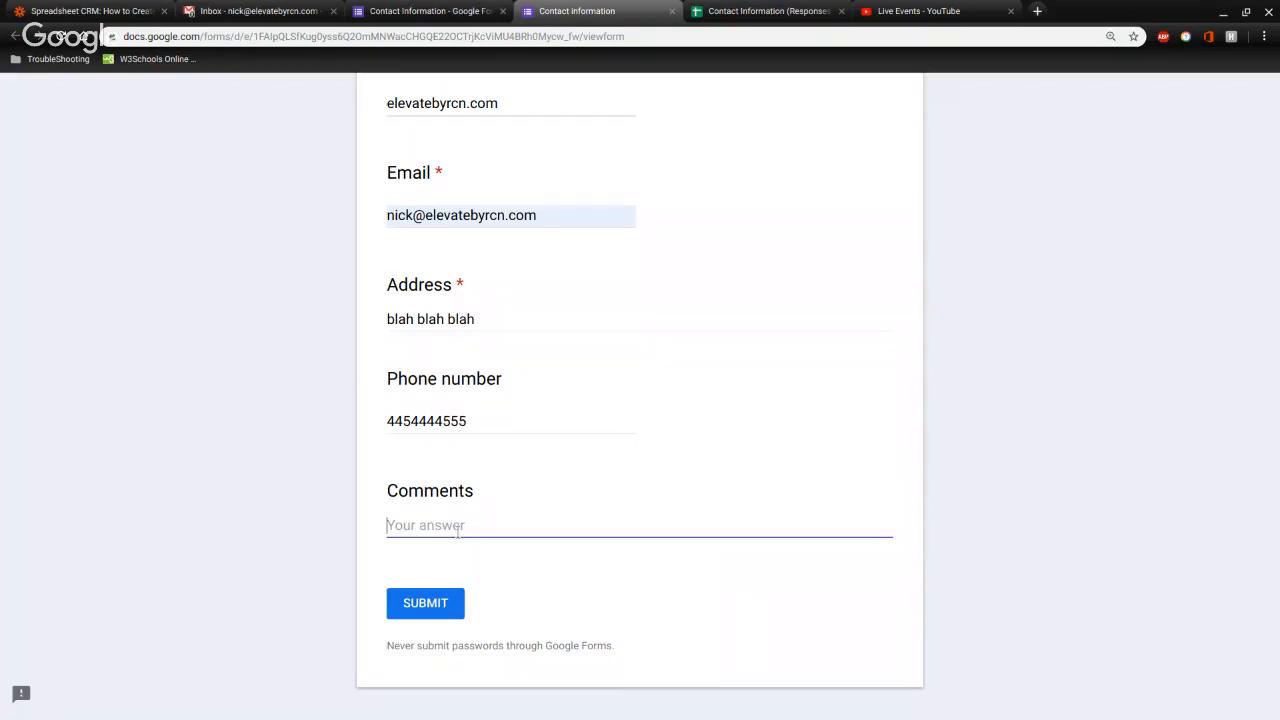
text(This is omn)
key(BackSpace)
key(BackSpace)
key(BackSpace)
text(nly a test)
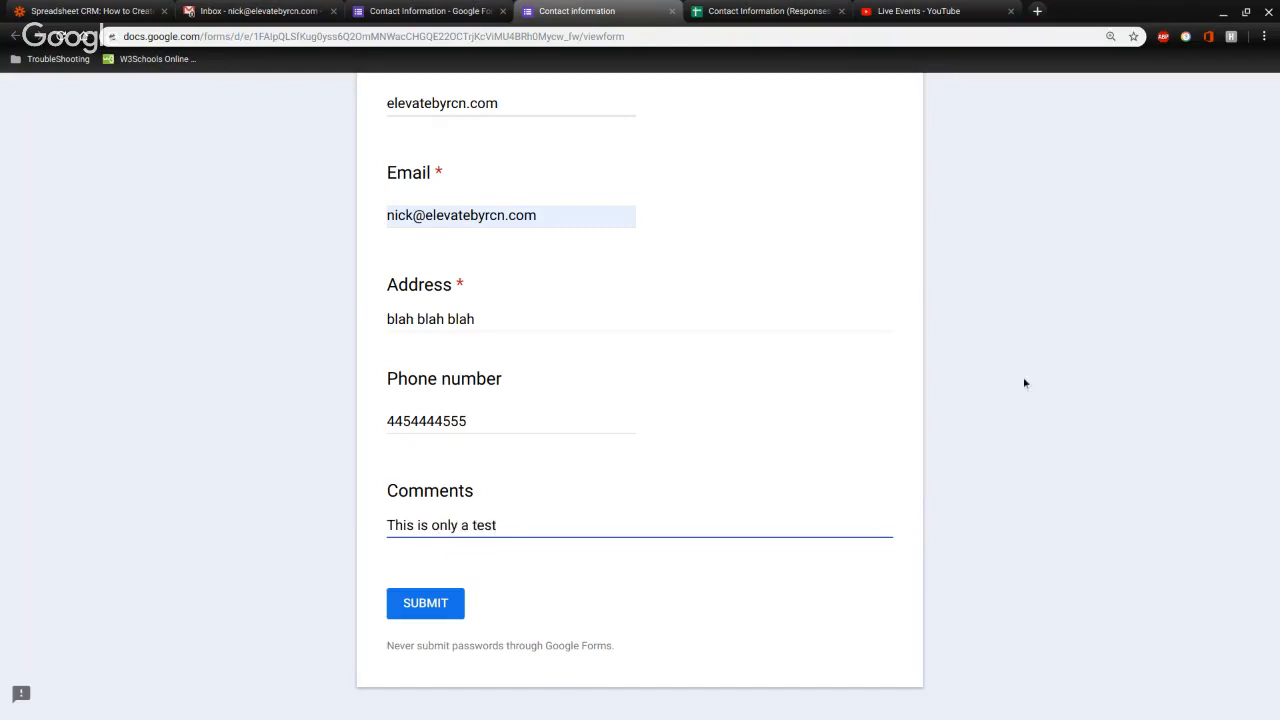
click(441, 601)
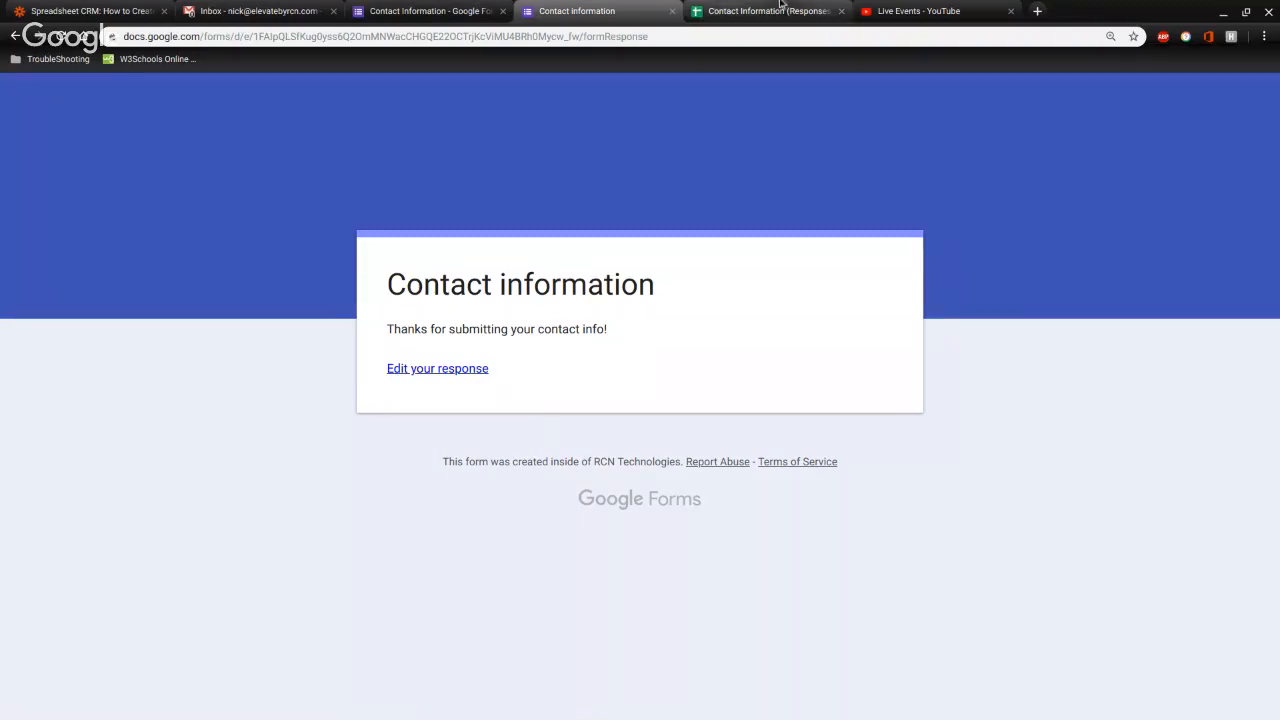
Switch to the response spreadsheet in Google Sheets and center-align all cells of the sheet horizontally.
click(735, 9)
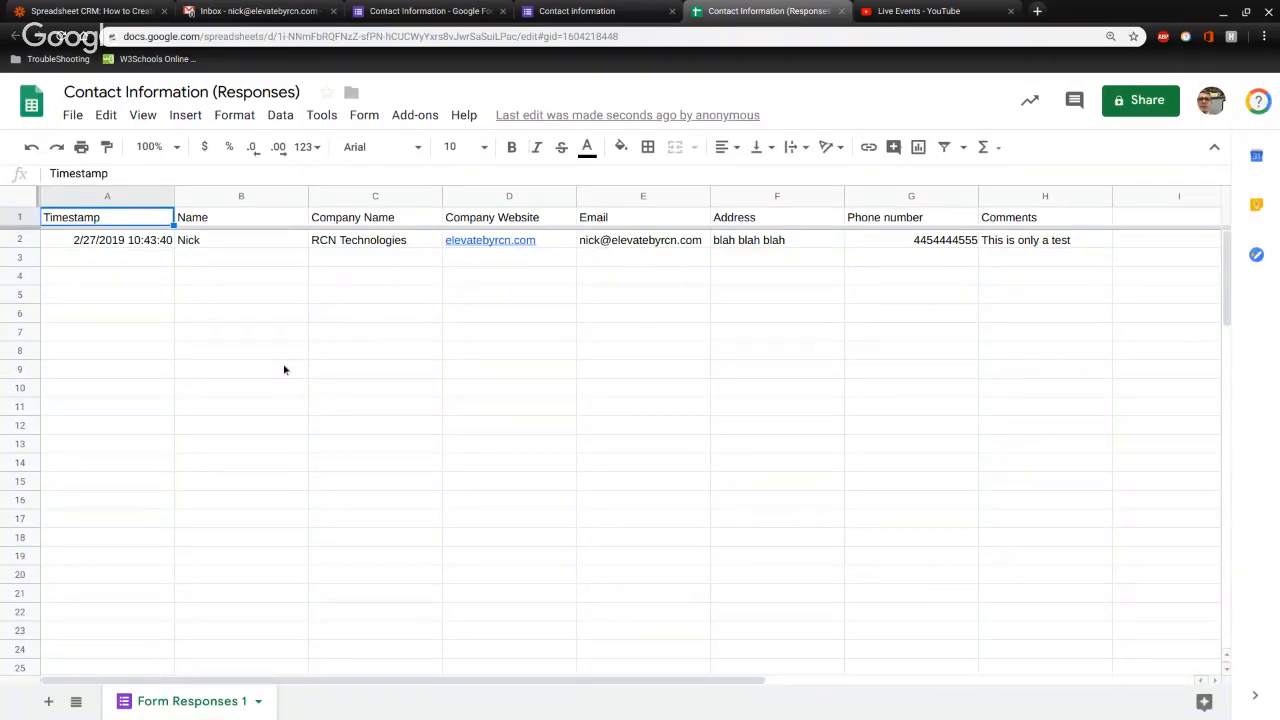
click(19, 198)
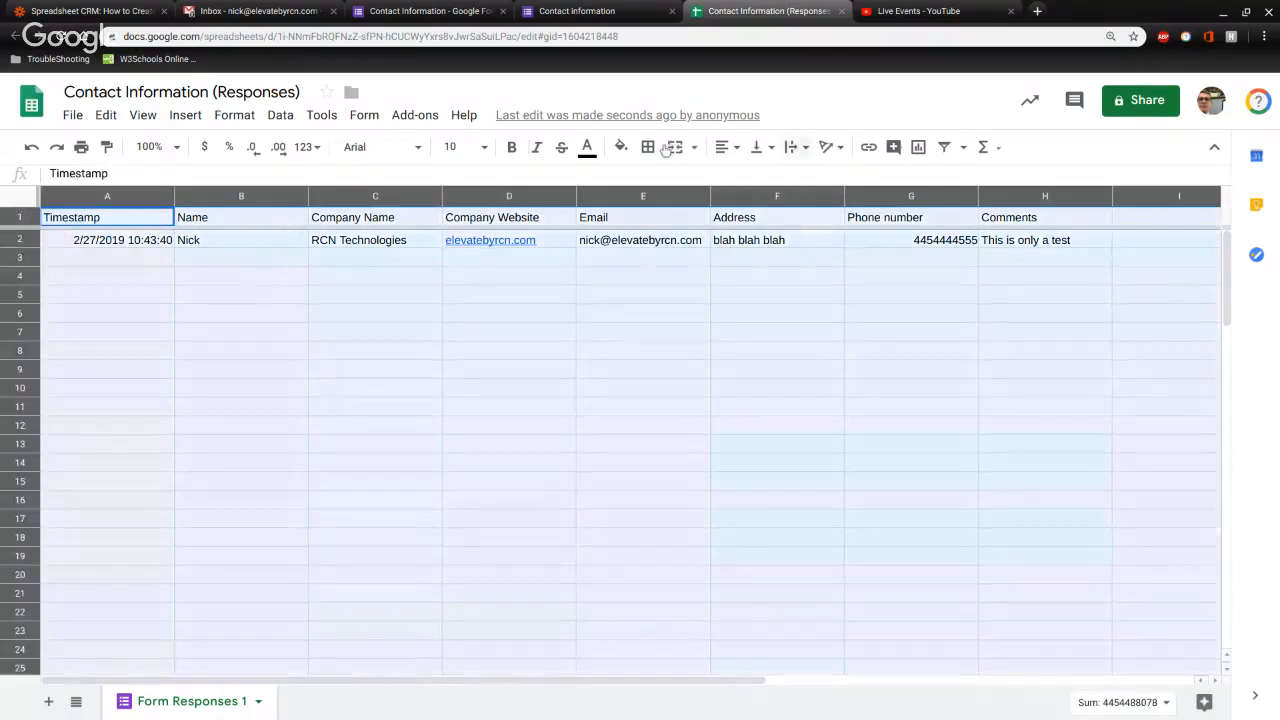
click(728, 147)
click(745, 174)
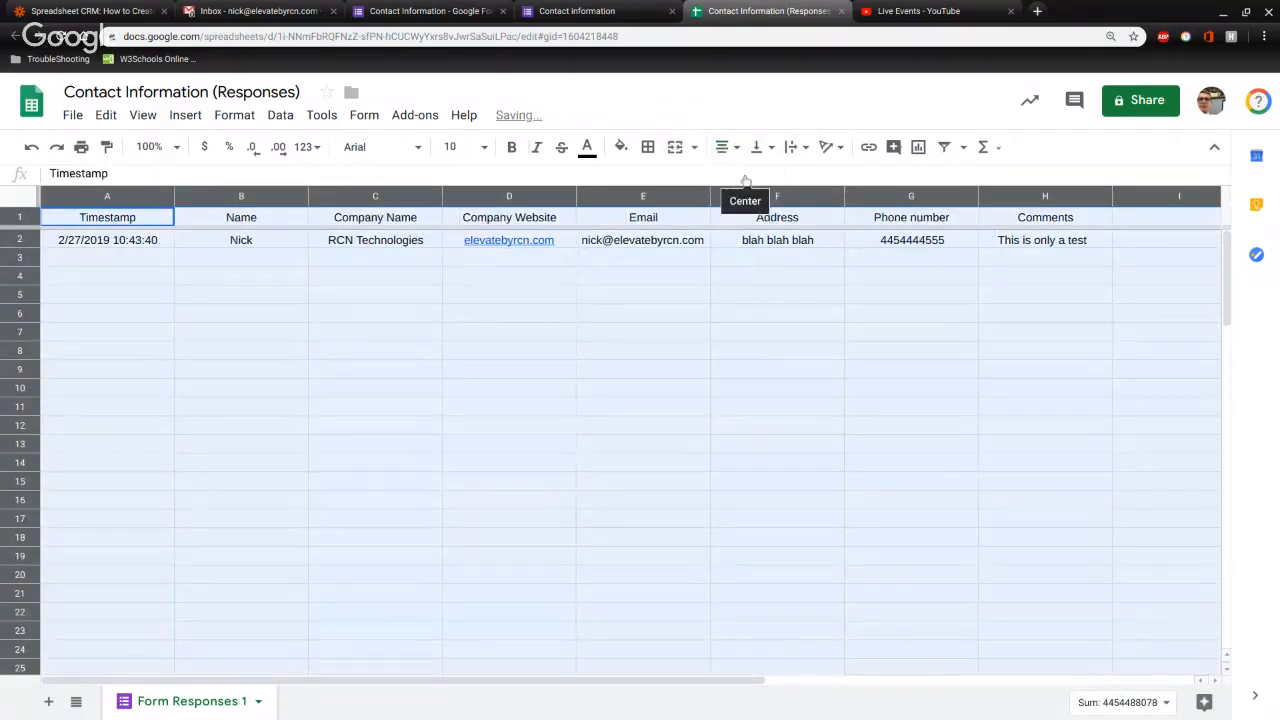
click(527, 299)
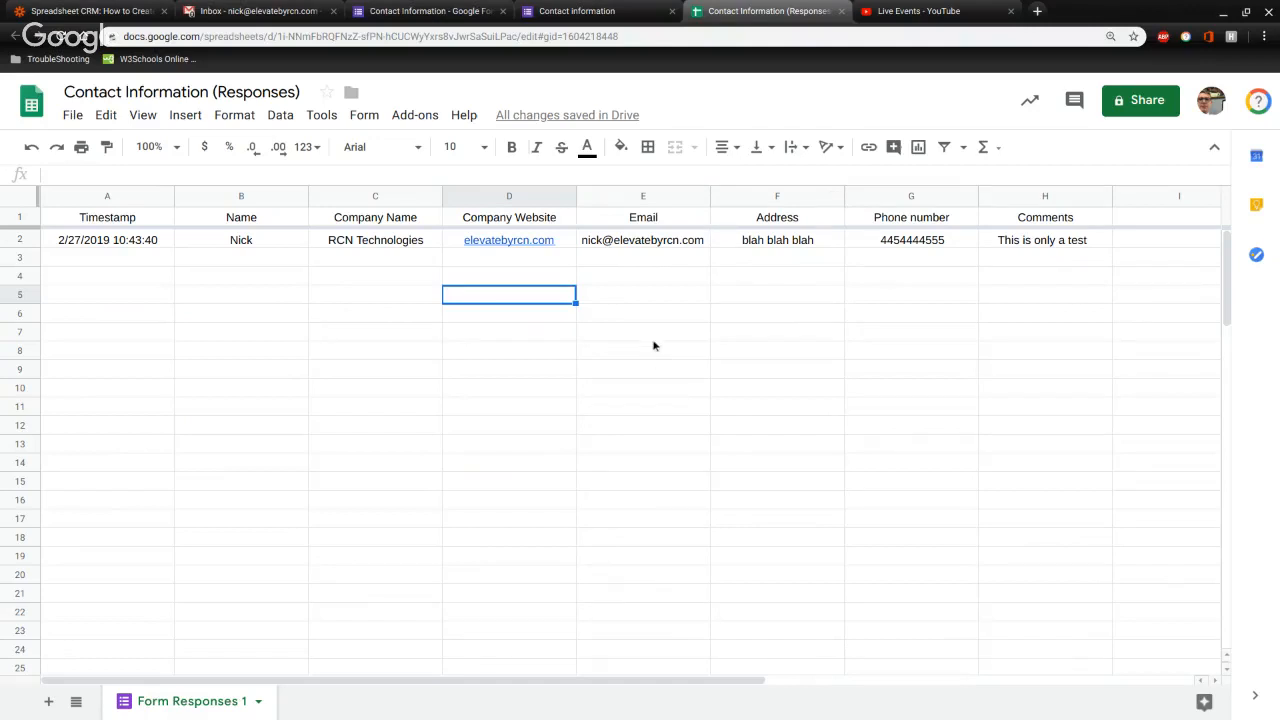
Check the form's confirmation page against the recorded response in the spreadsheet.
click(576, 8)
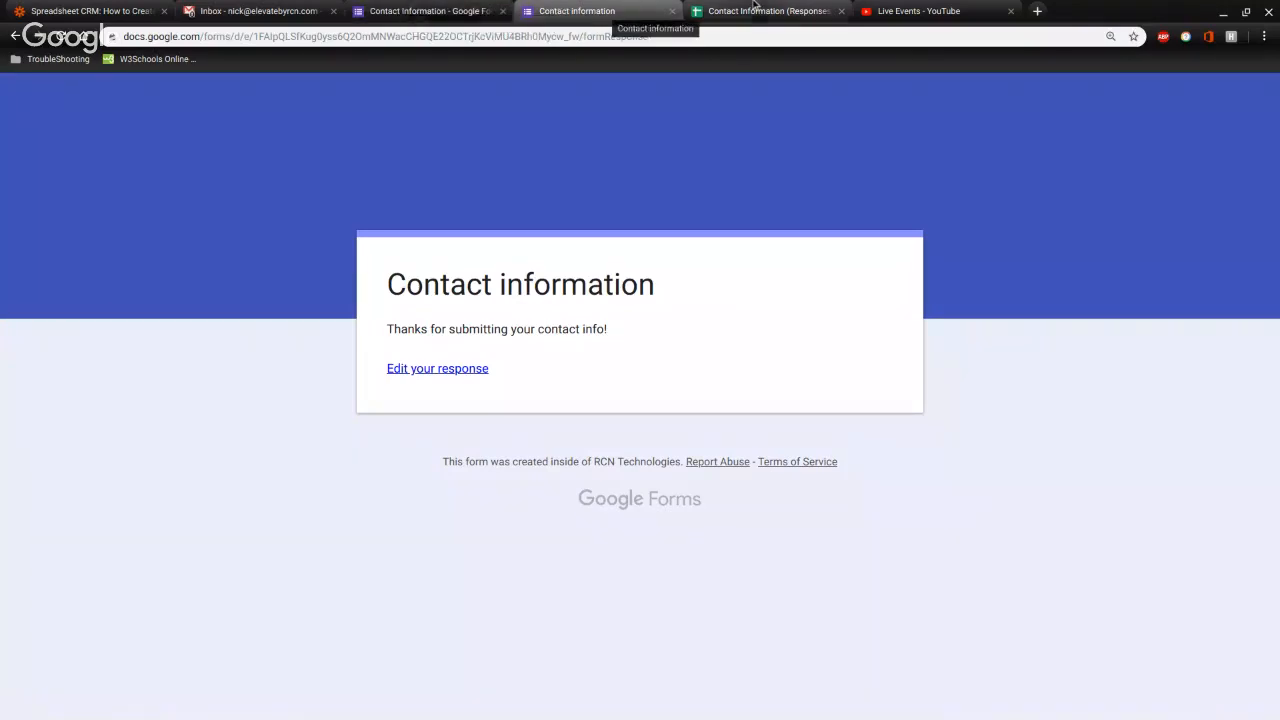
click(756, 6)
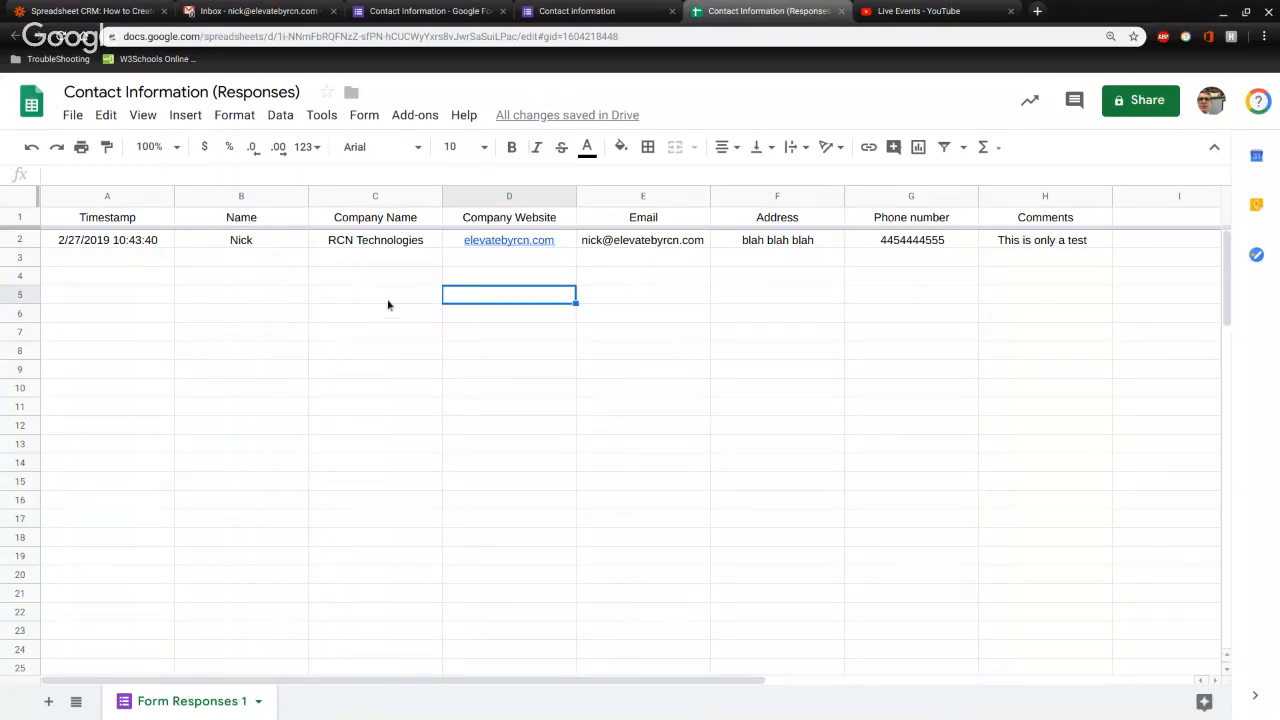
In the contact form's settings, turn off the restriction to RCN Technologies users and the limit to 1 response, and save.
click(378, 8)
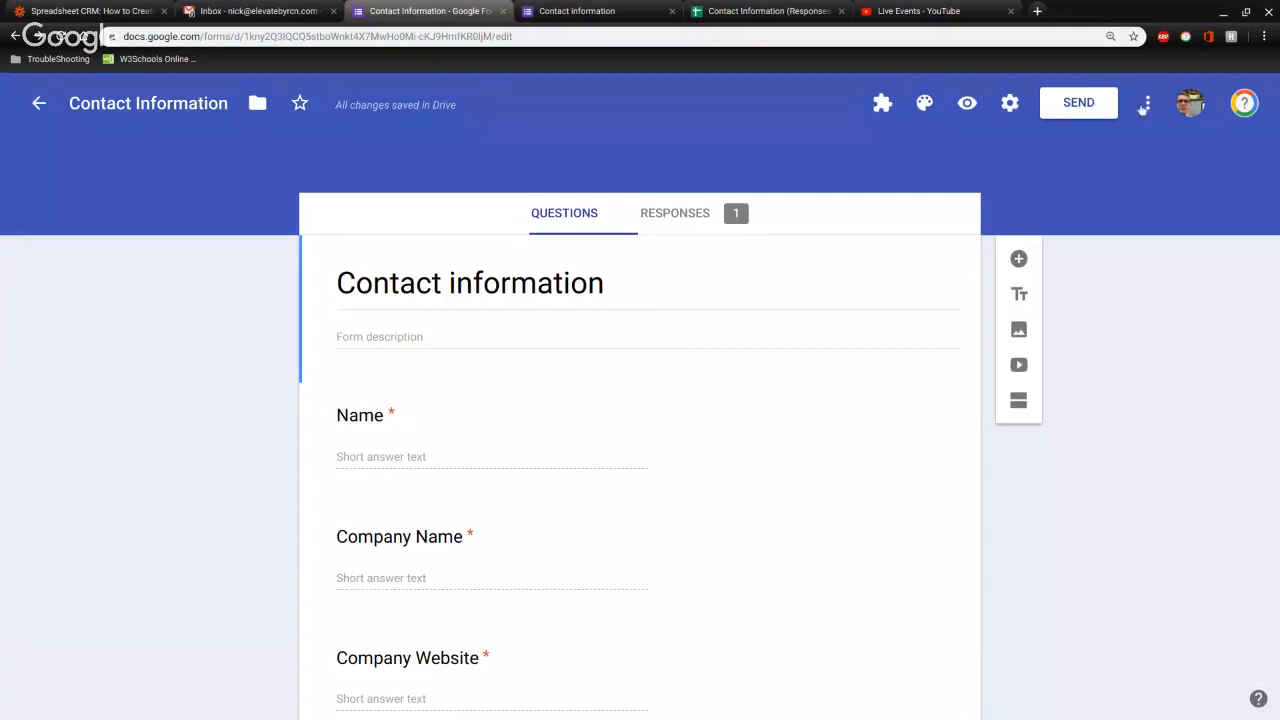
click(1012, 104)
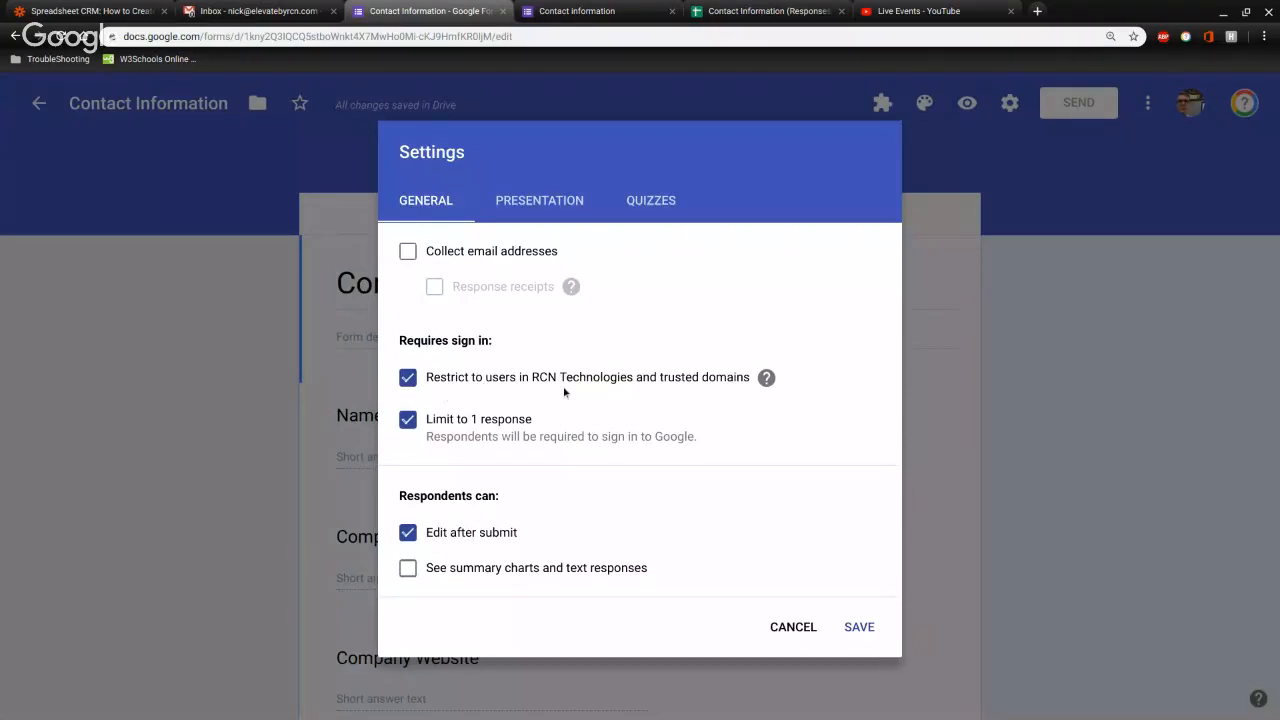
click(408, 378)
click(409, 421)
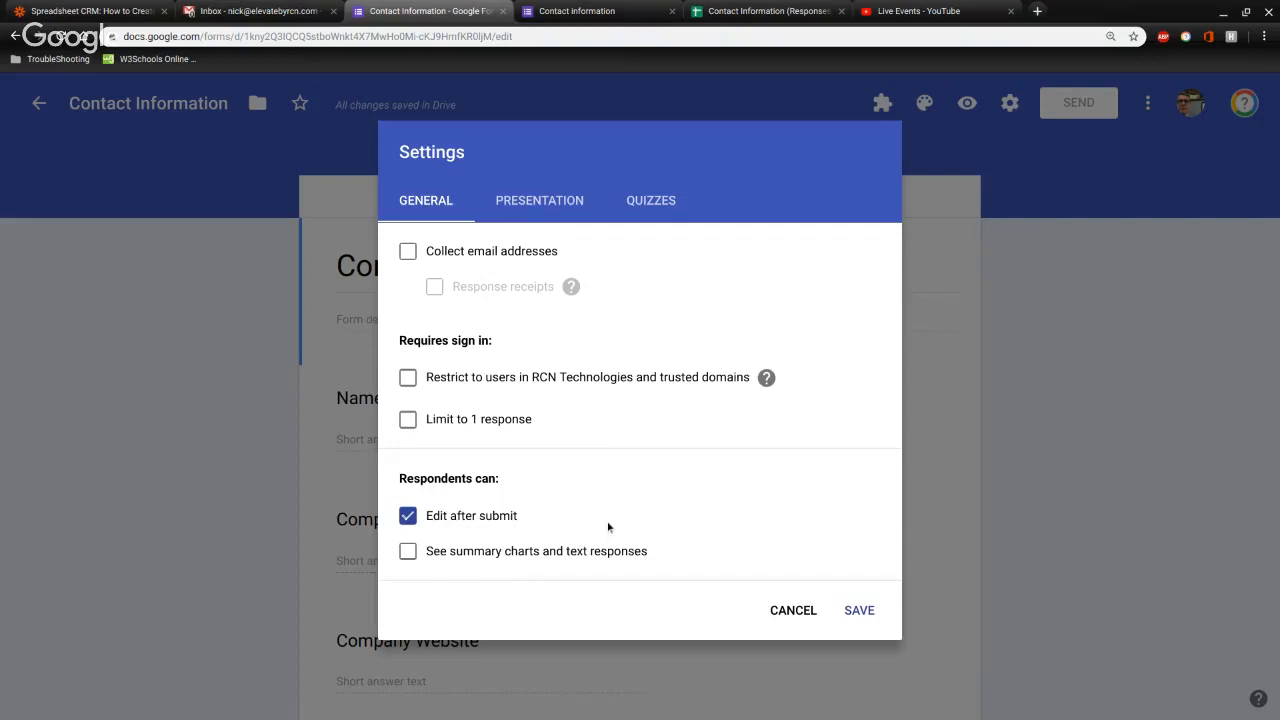
scroll(778, 404, down, 1)
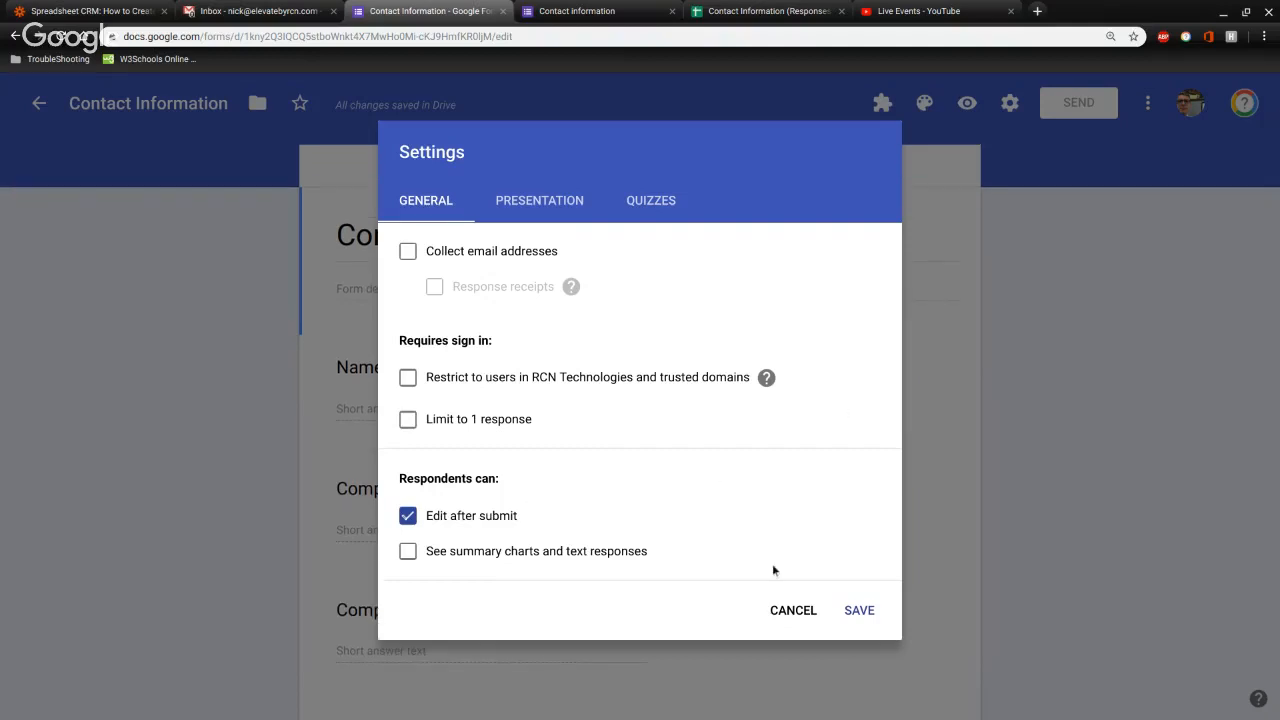
click(858, 612)
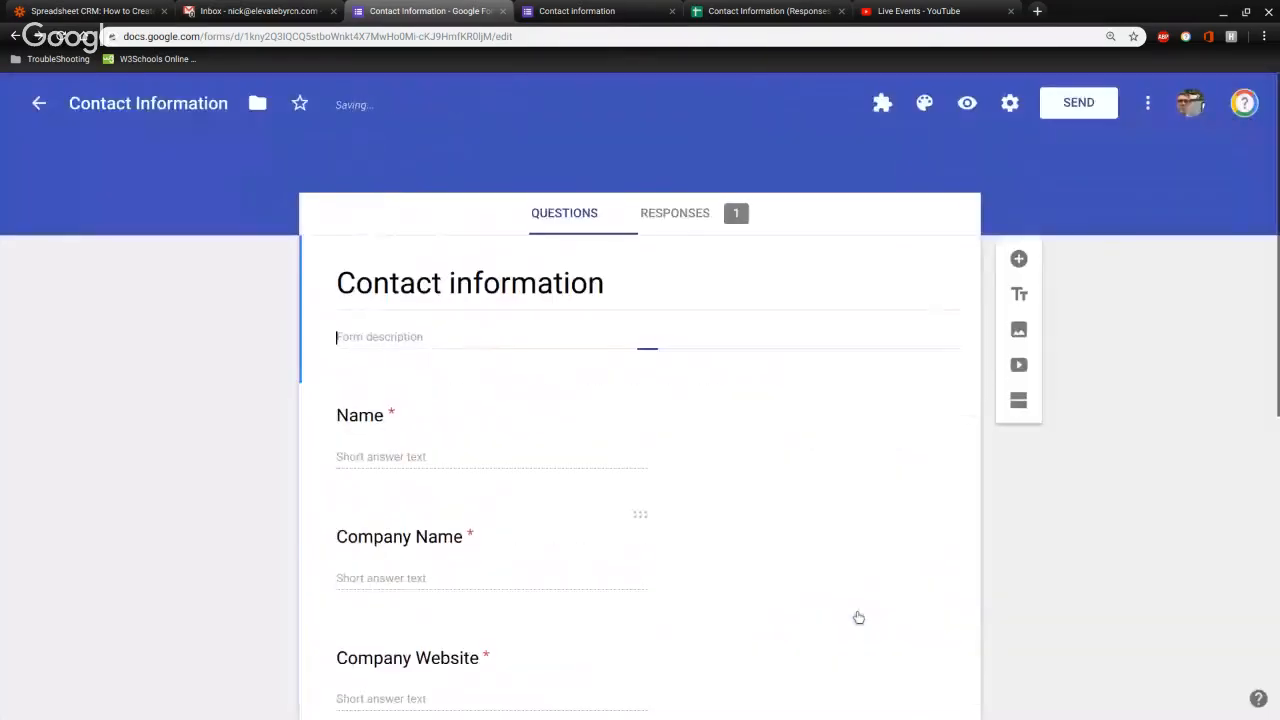
Look over the form and its sending options: email, link with and without a shortened URL, and embed HTML.
scroll(711, 351, down, 5)
scroll(957, 200, up, 5)
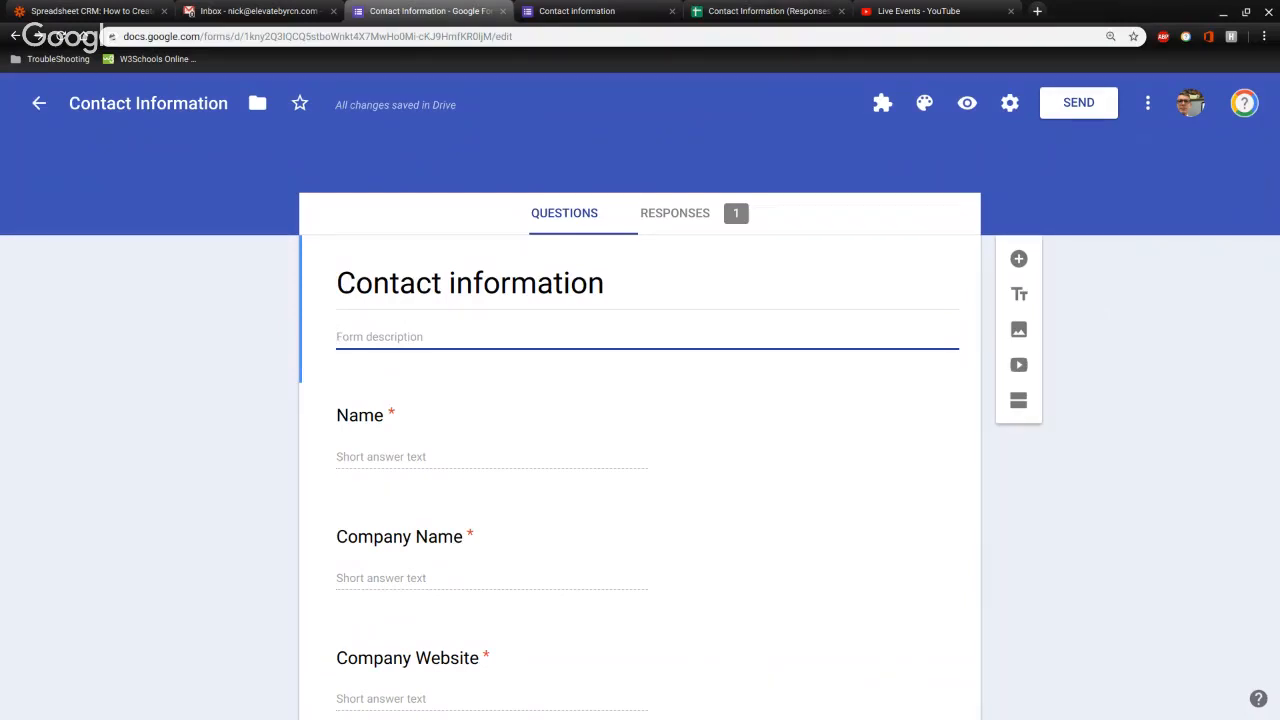
click(1053, 112)
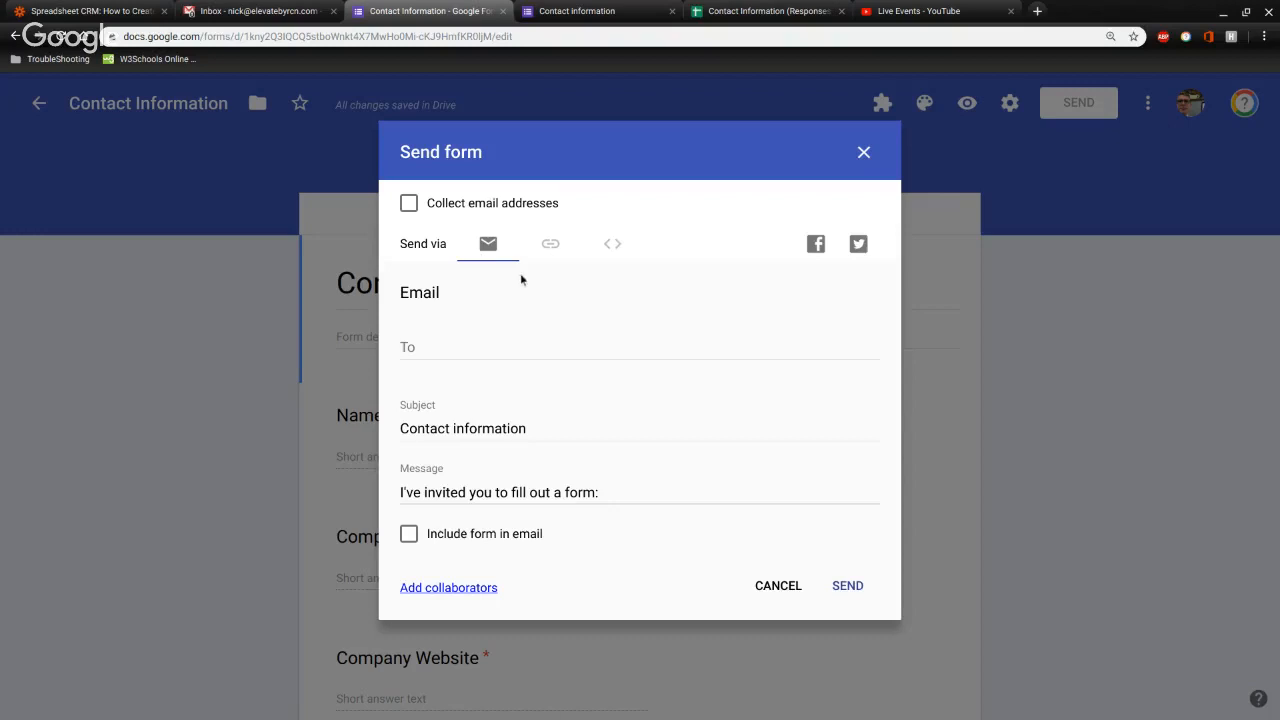
click(549, 245)
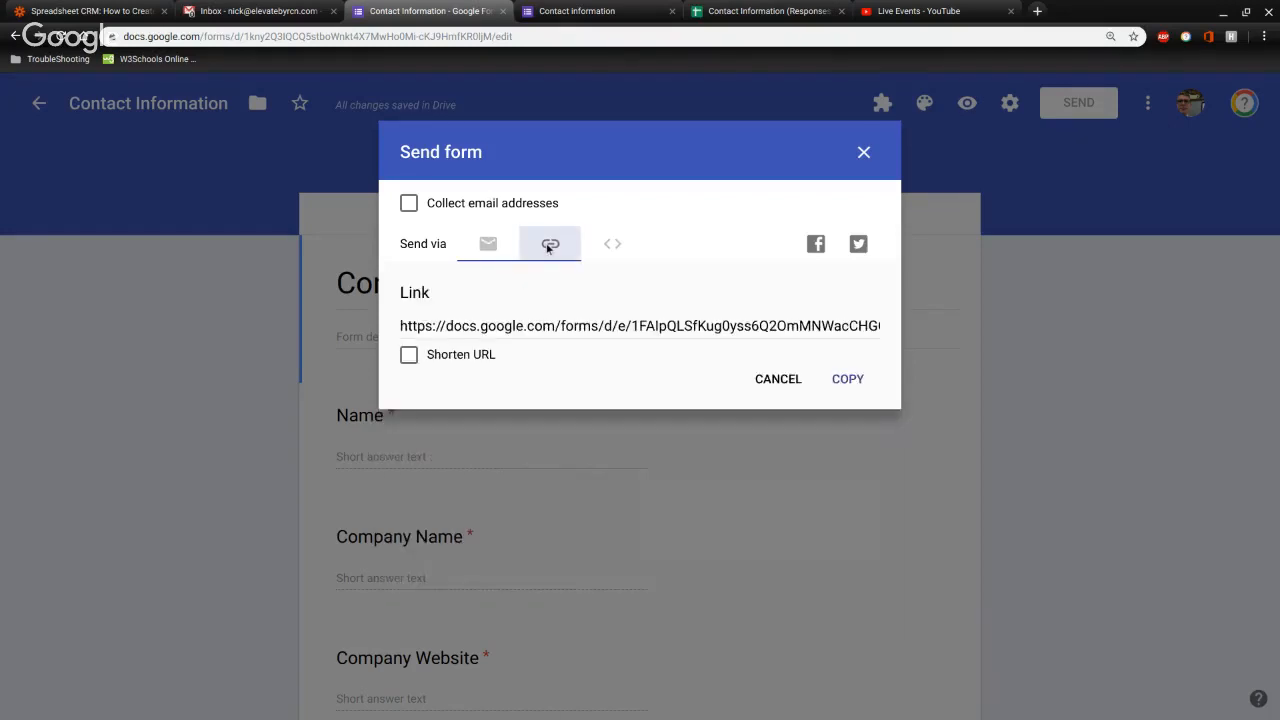
click(729, 321)
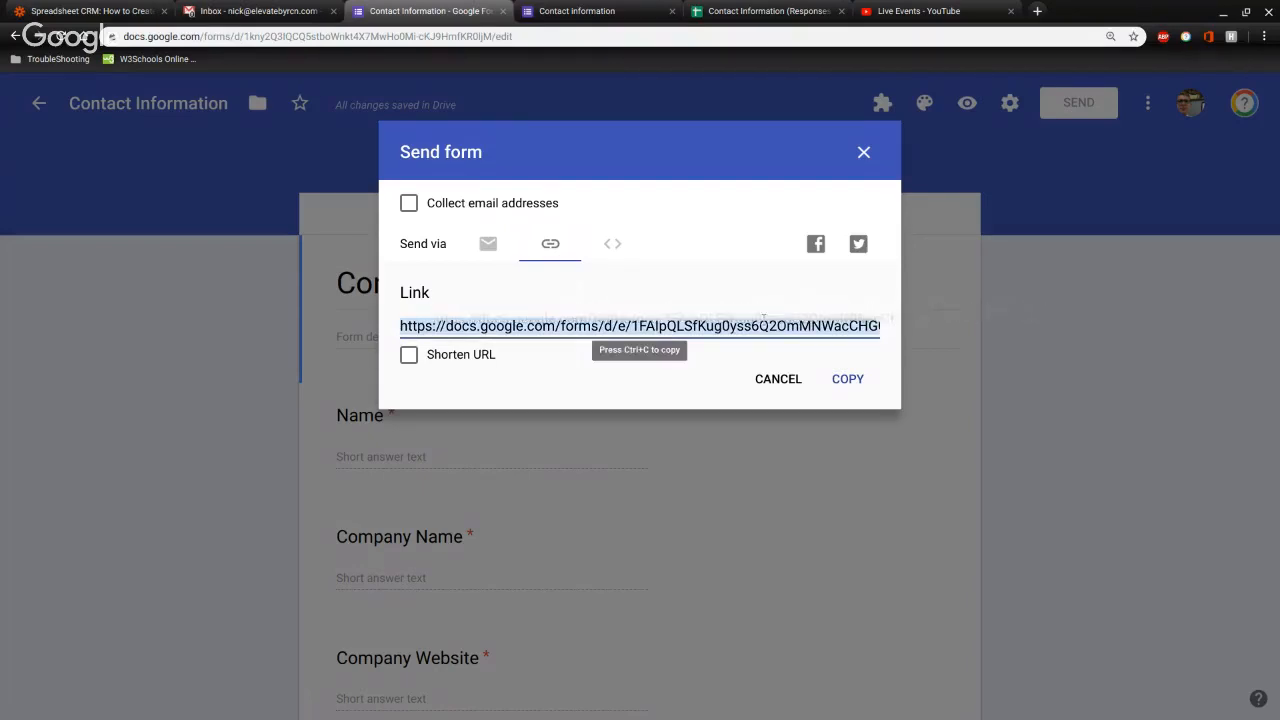
click(410, 358)
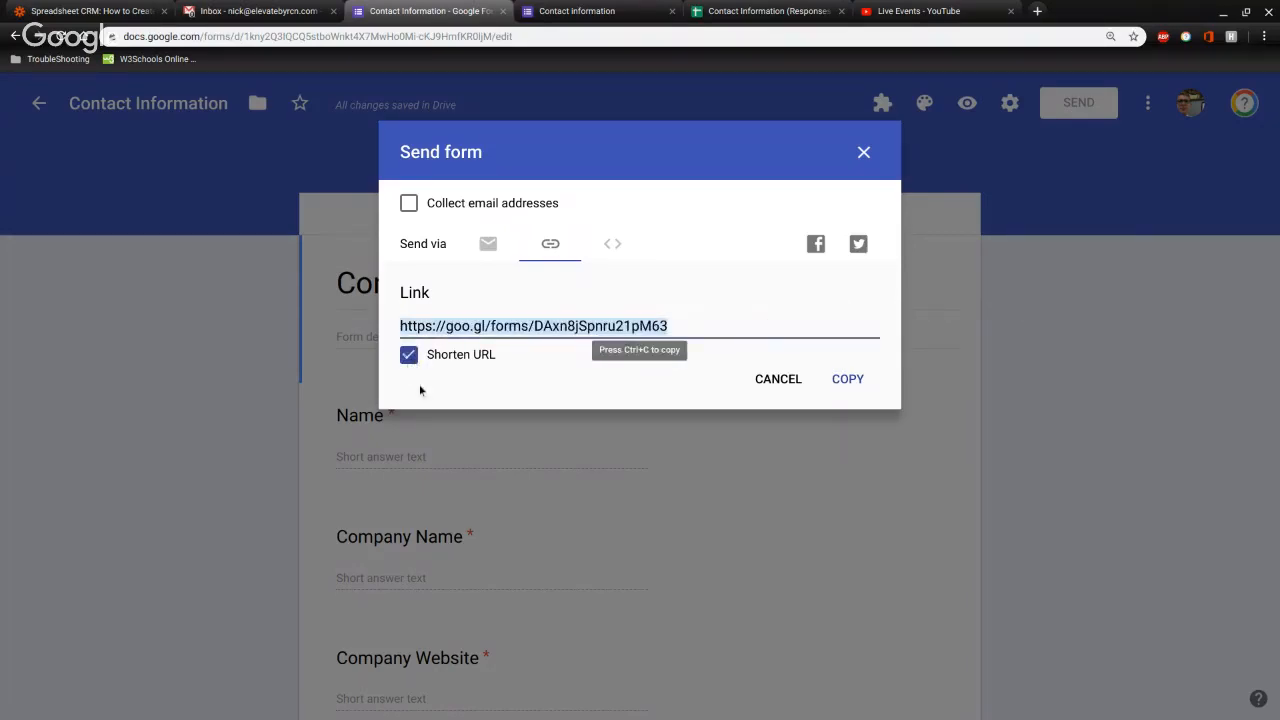
click(409, 356)
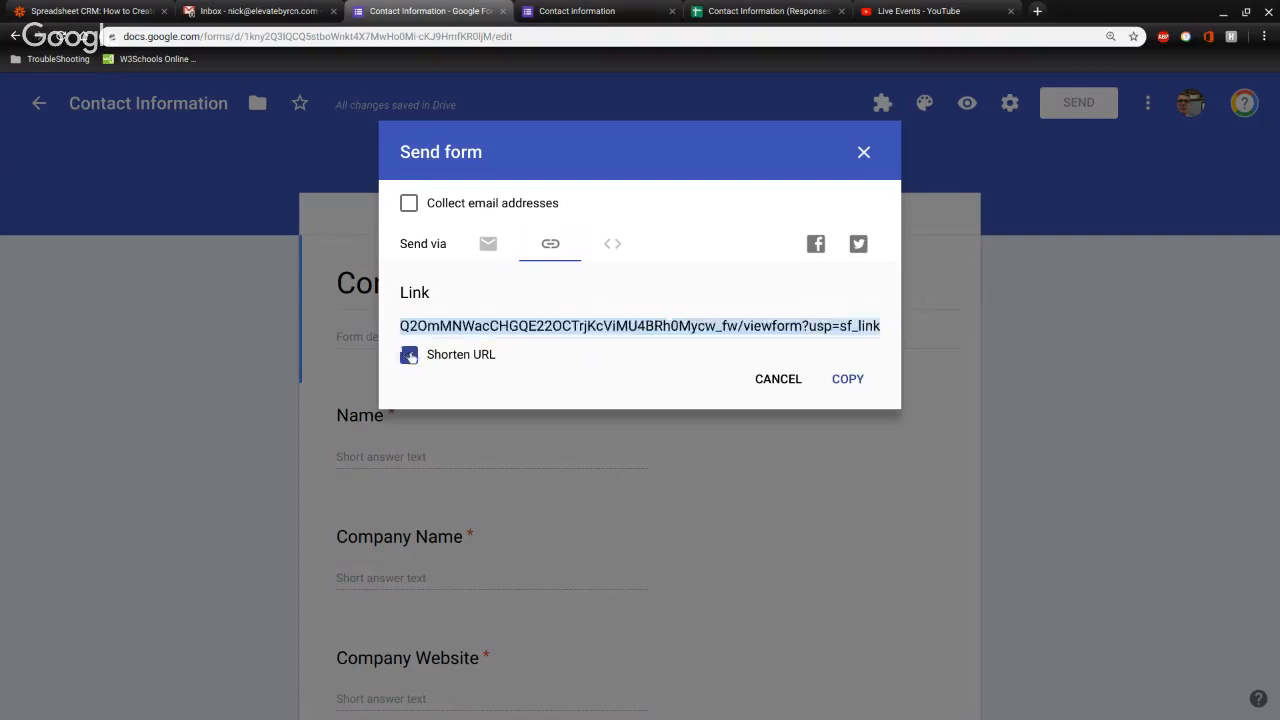
click(610, 245)
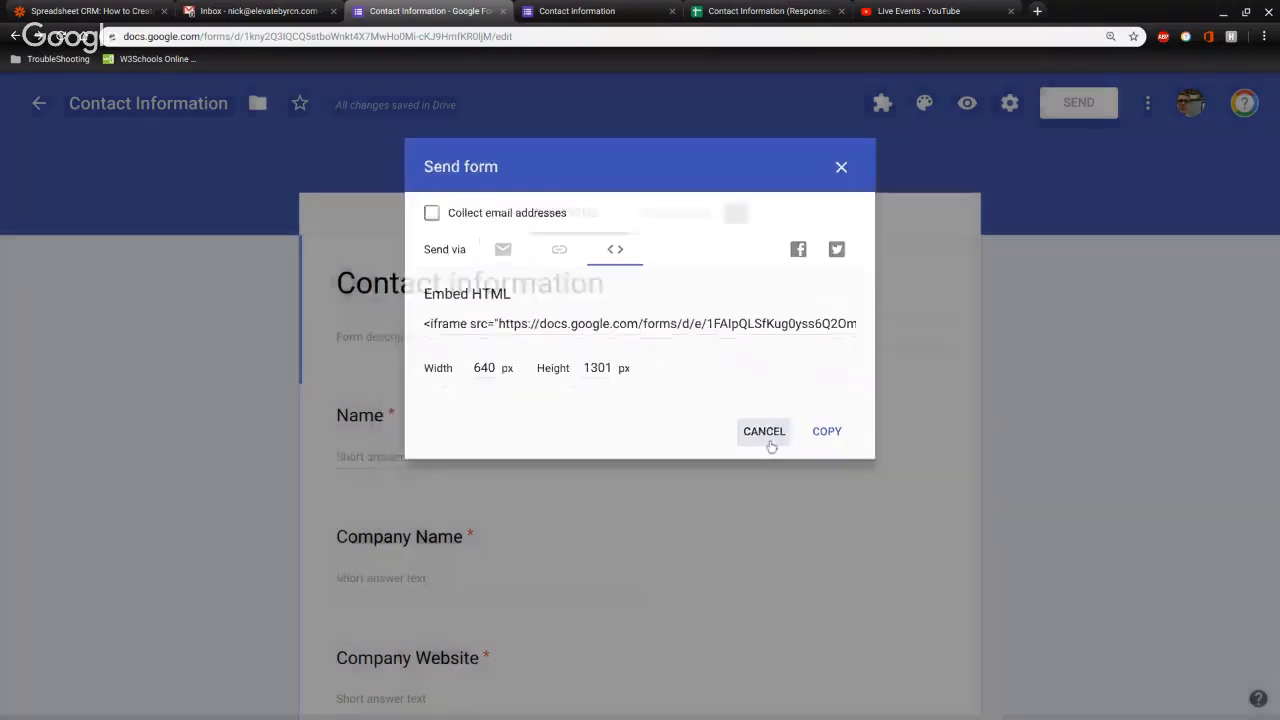
Close the form's sending options without copying the embed code and open the theme customization.
click(771, 446)
scroll(1083, 362, down, 1)
scroll(1083, 362, up, 1)
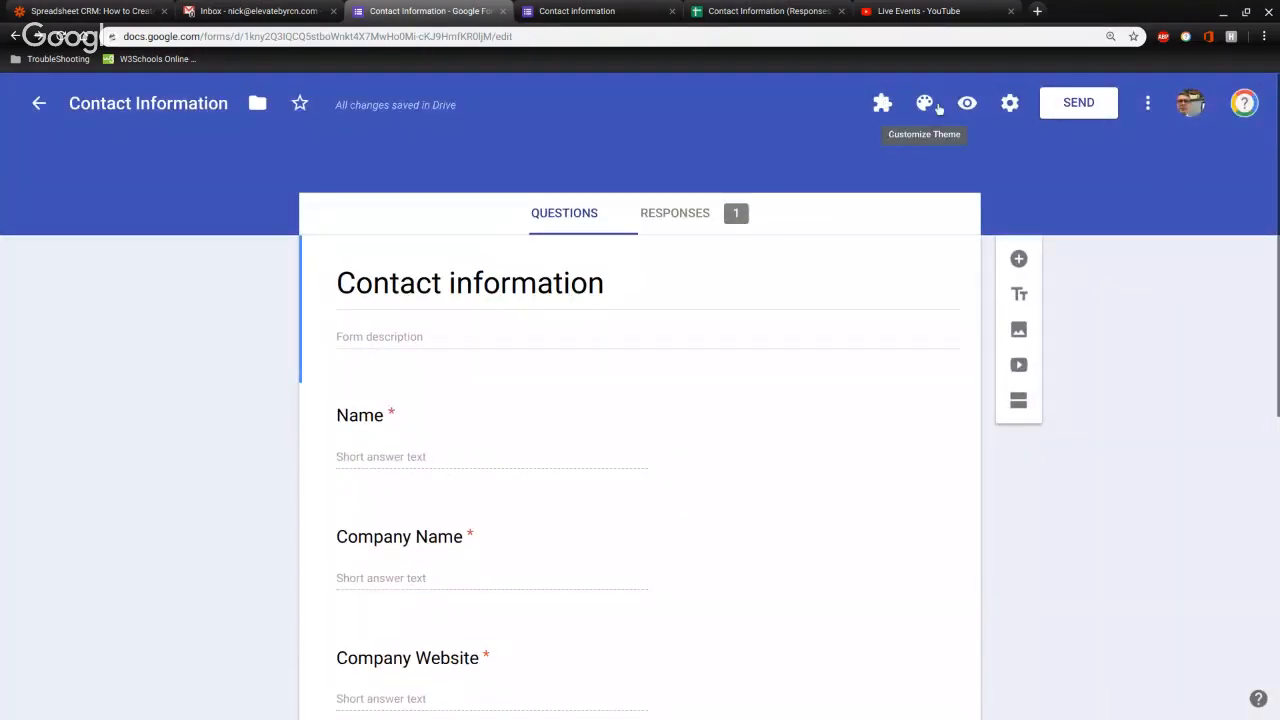
click(925, 104)
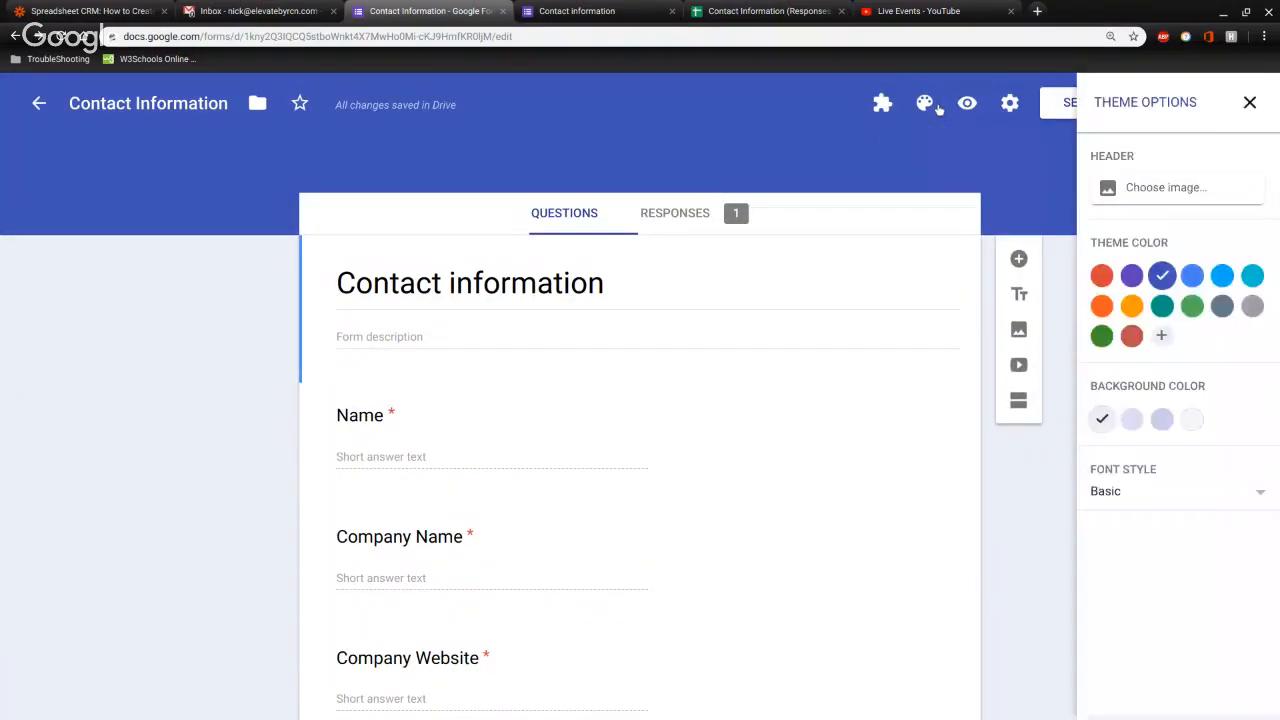
Try purple, teal and blue as the form's theme color.
click(1131, 275)
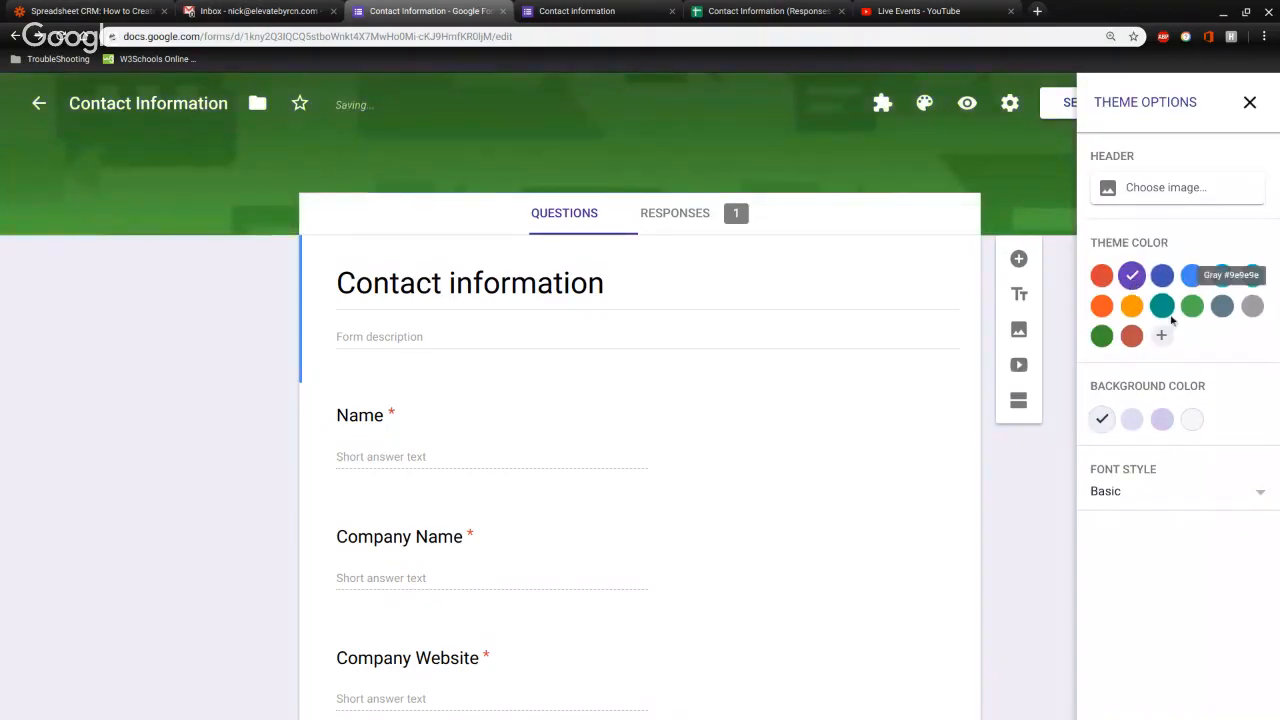
click(1164, 308)
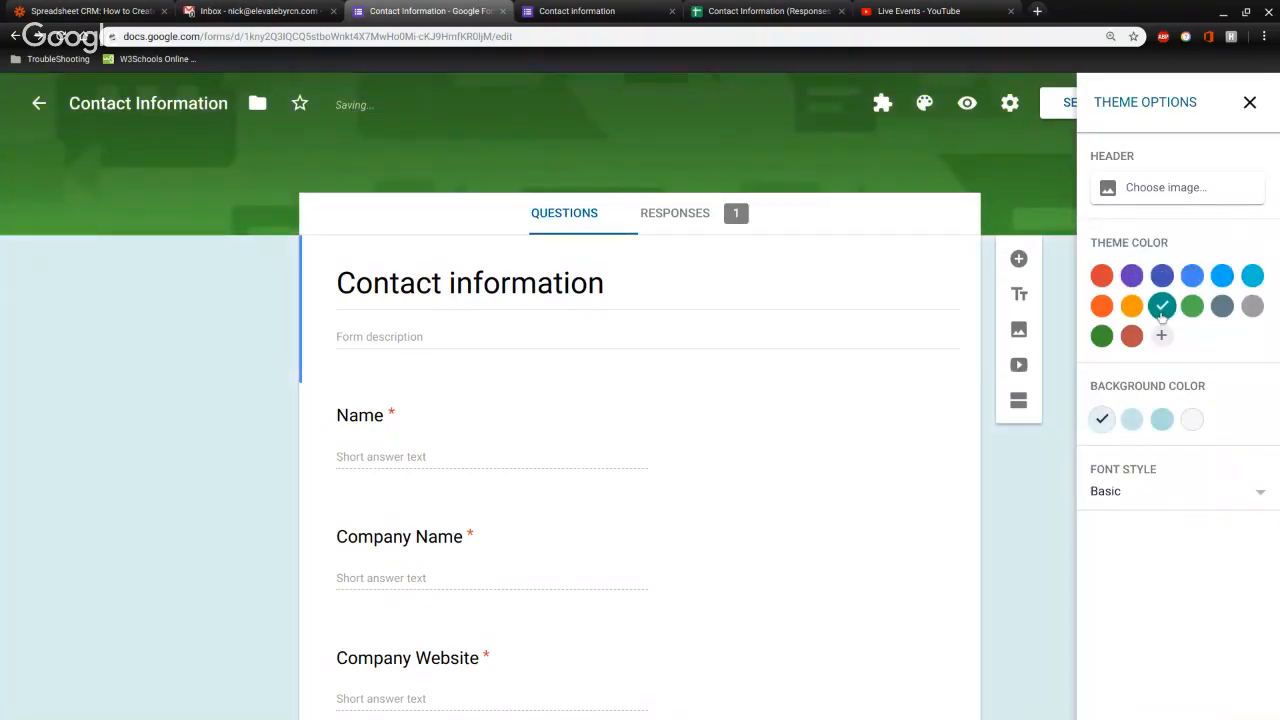
click(1200, 274)
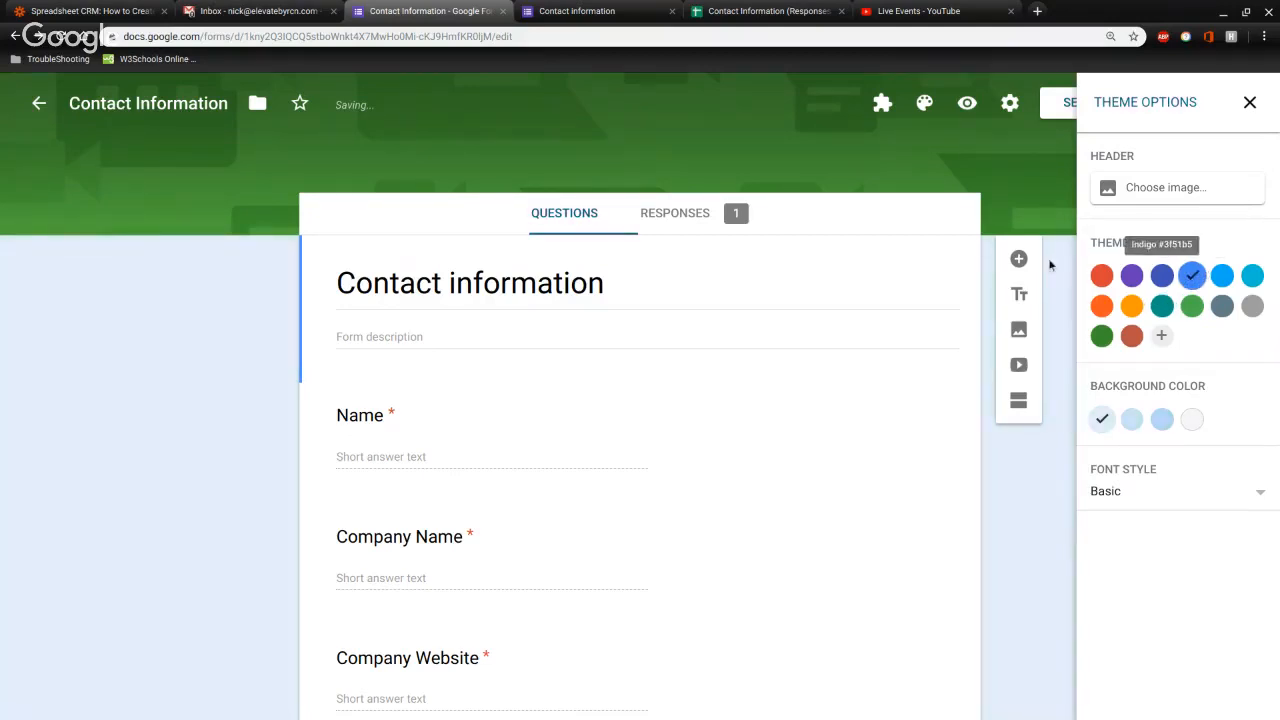
Set the form's header to the dark blue image of glistening strands from Work and School, and close the theme options.
click(1161, 187)
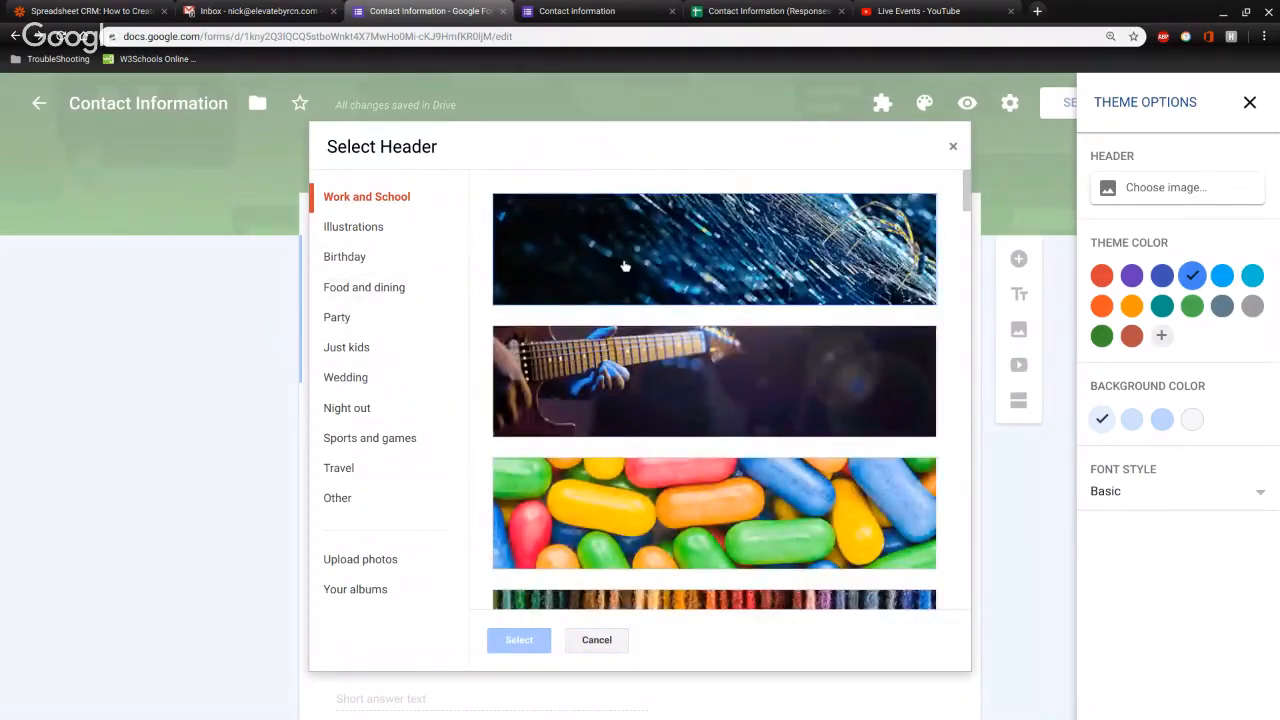
double_click(624, 266)
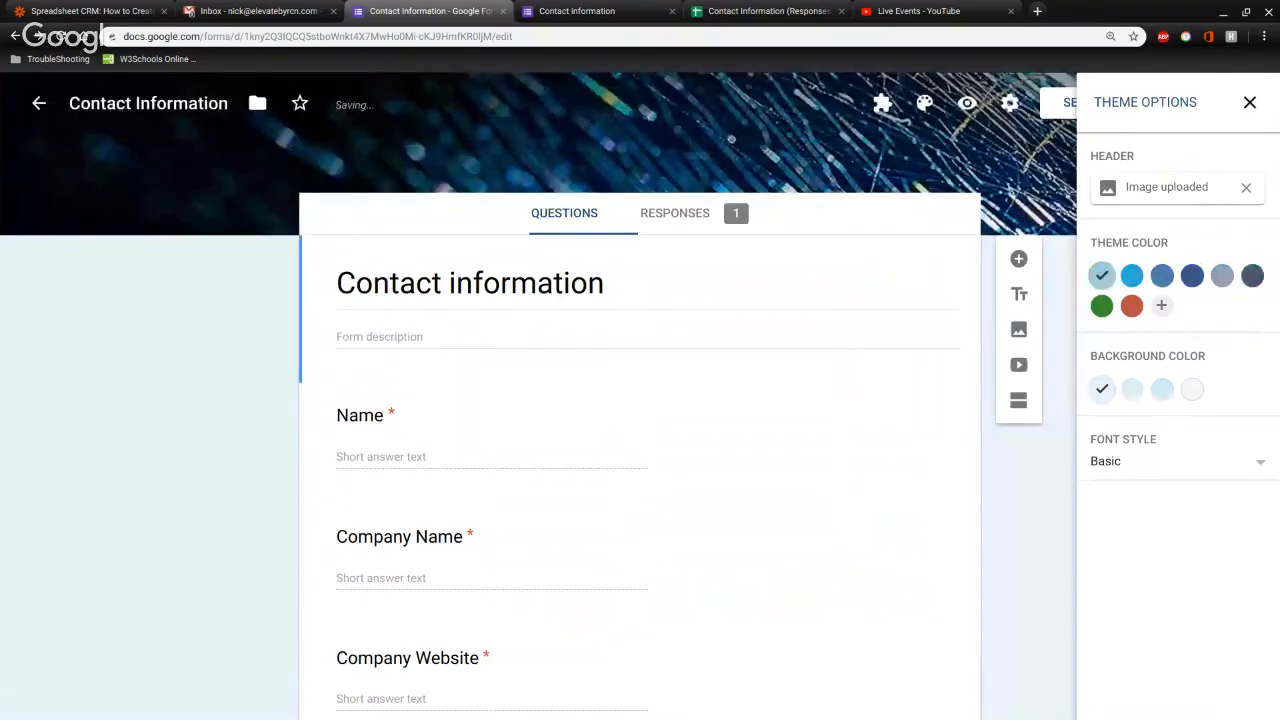
click(1249, 102)
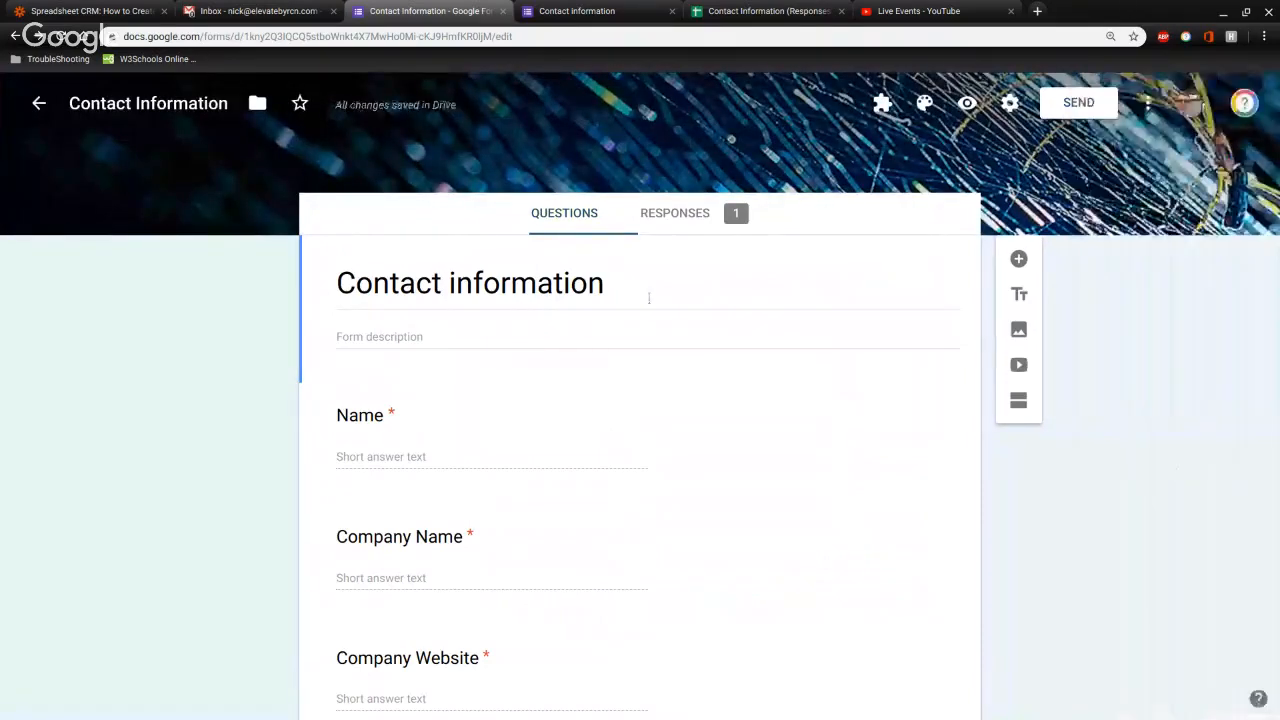
Look through the form's questions from Name to Comments with the new header and theme applied.
scroll(837, 407, down, 3)
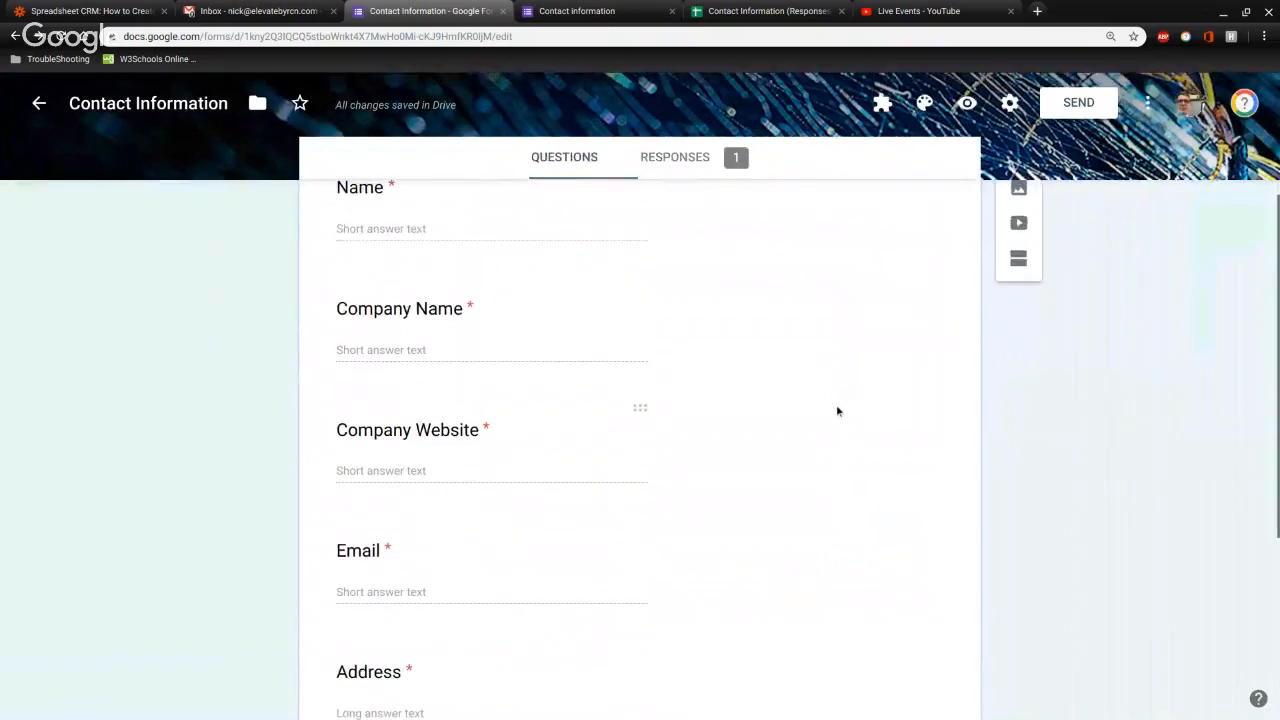
scroll(692, 363, down, 3)
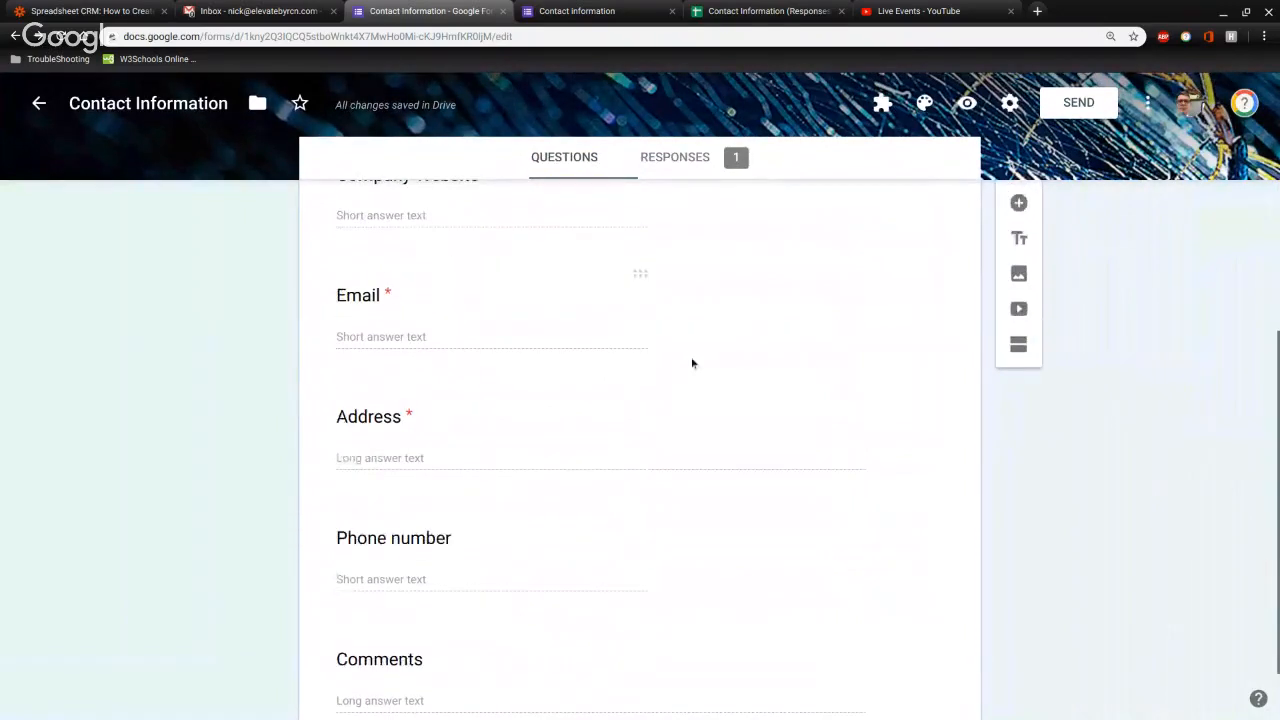
scroll(692, 363, up, 4)
scroll(790, 446, up, 2)
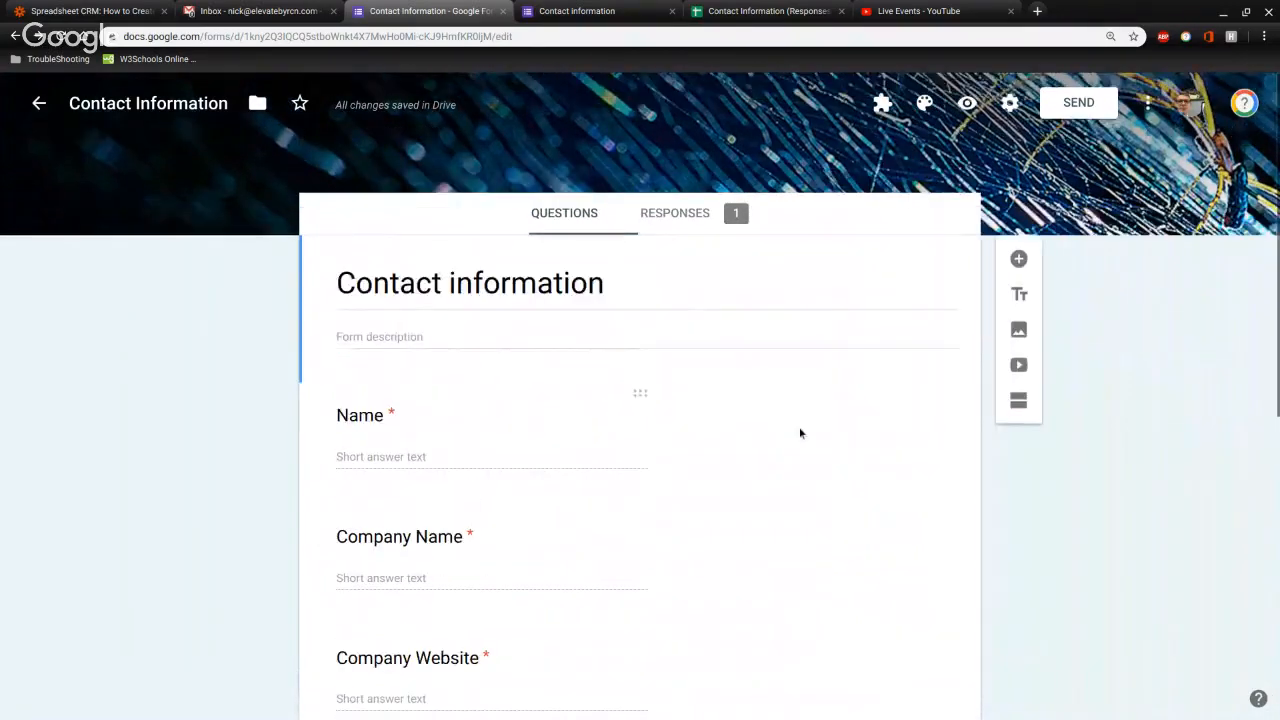
scroll(800, 431, down, 2)
scroll(800, 431, up, 2)
scroll(839, 367, down, 1)
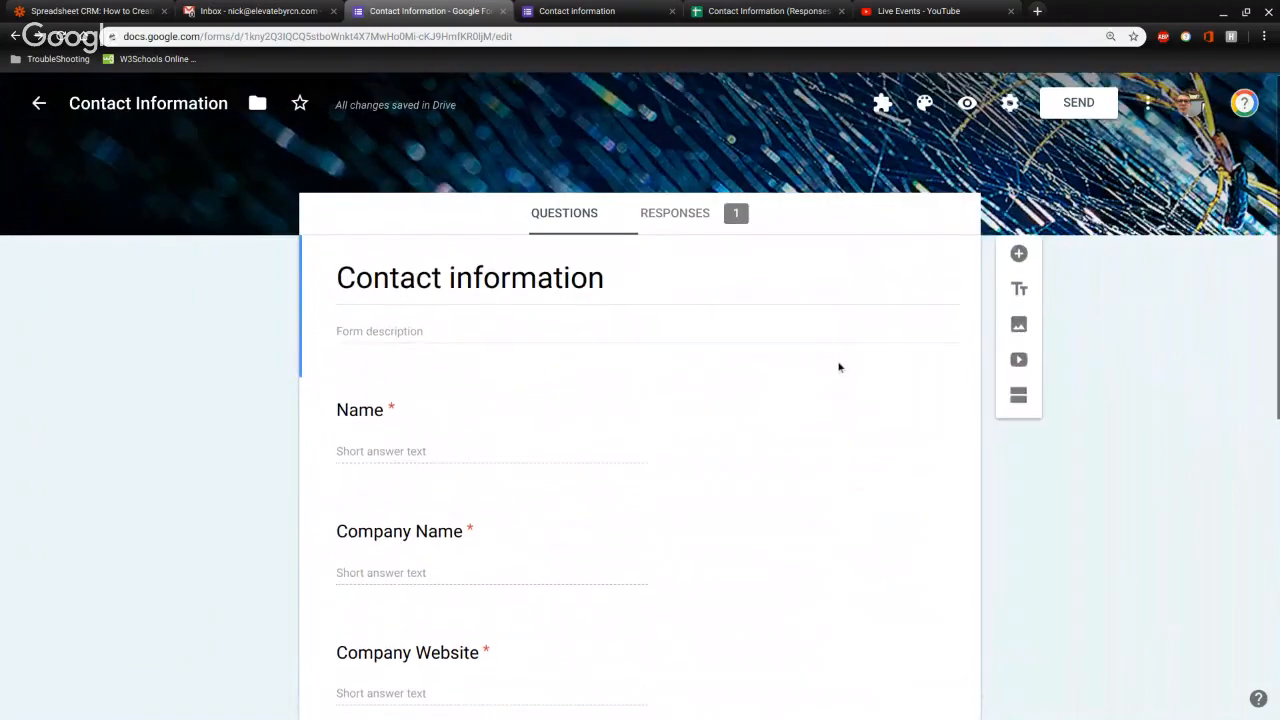
scroll(839, 367, up, 1)
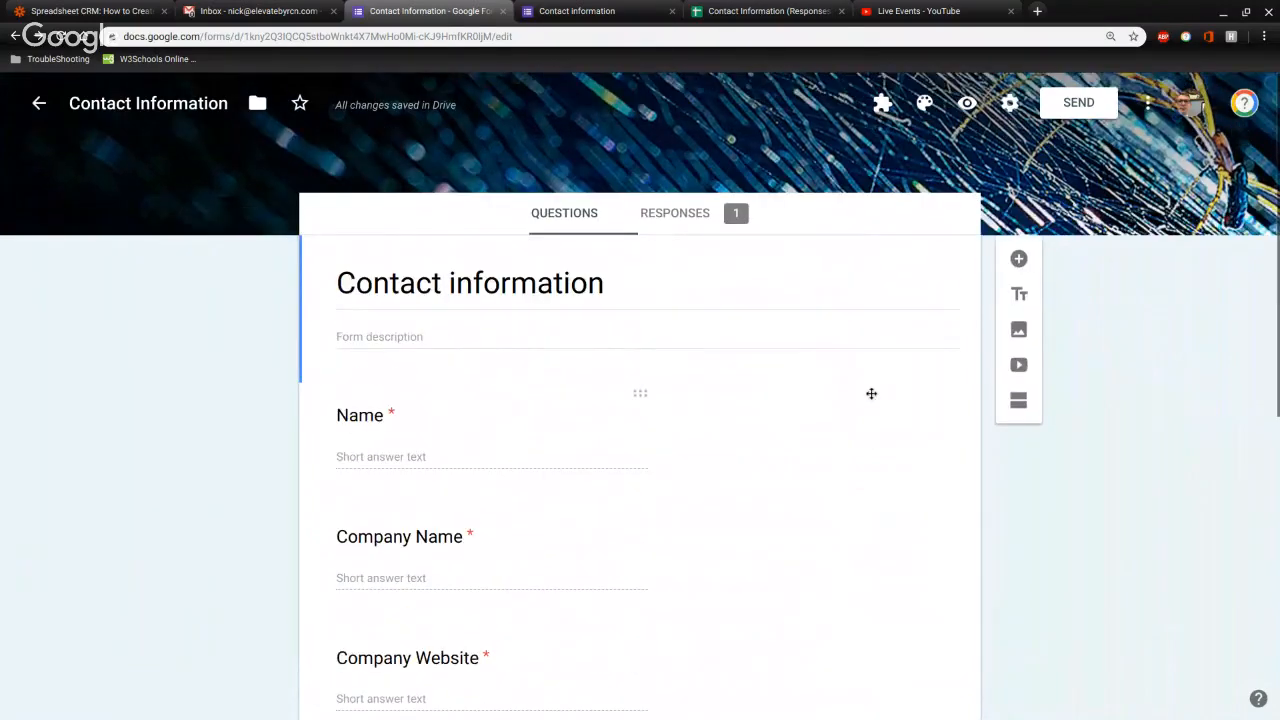
scroll(1194, 434, down, 5)
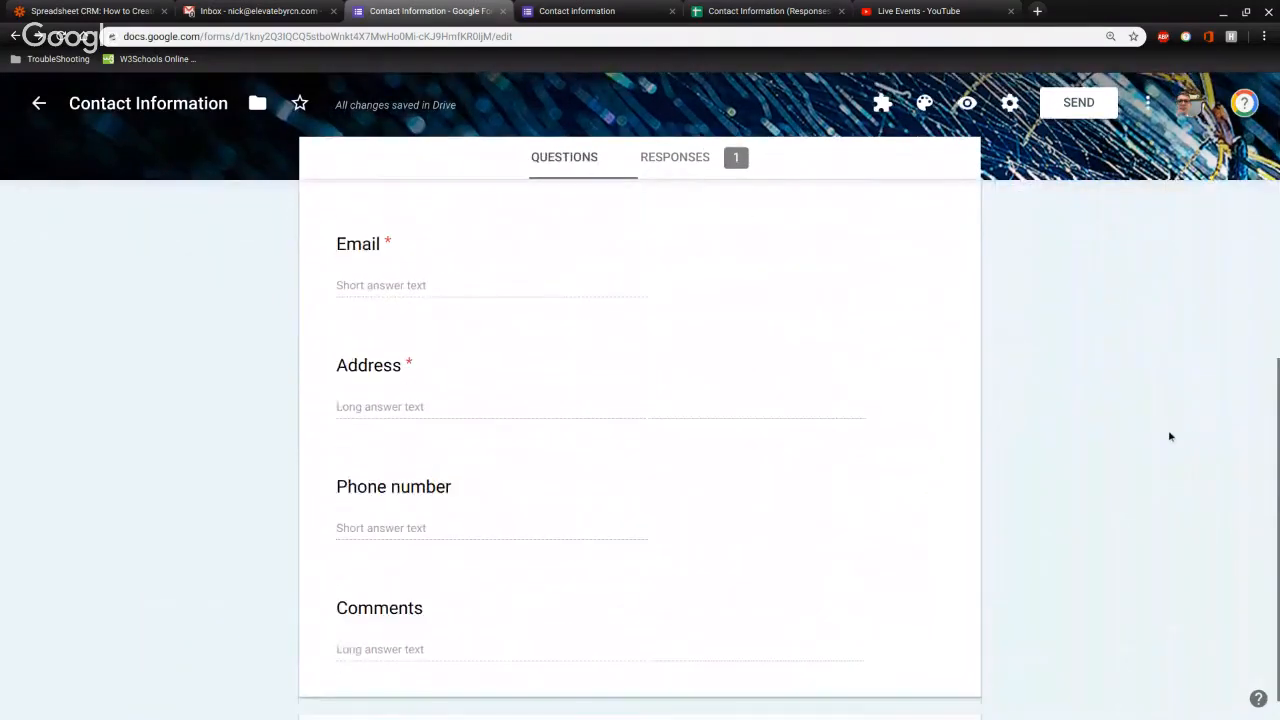
scroll(1170, 436, up, 5)
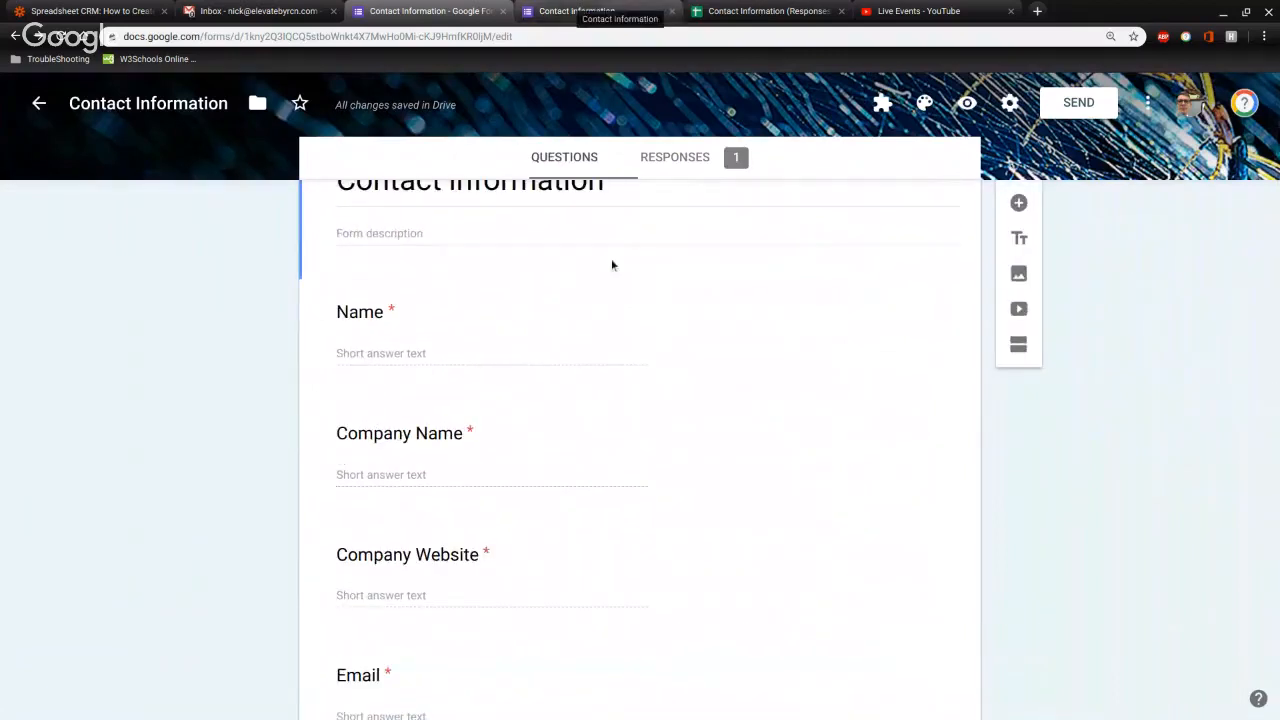
scroll(636, 527, up, 1)
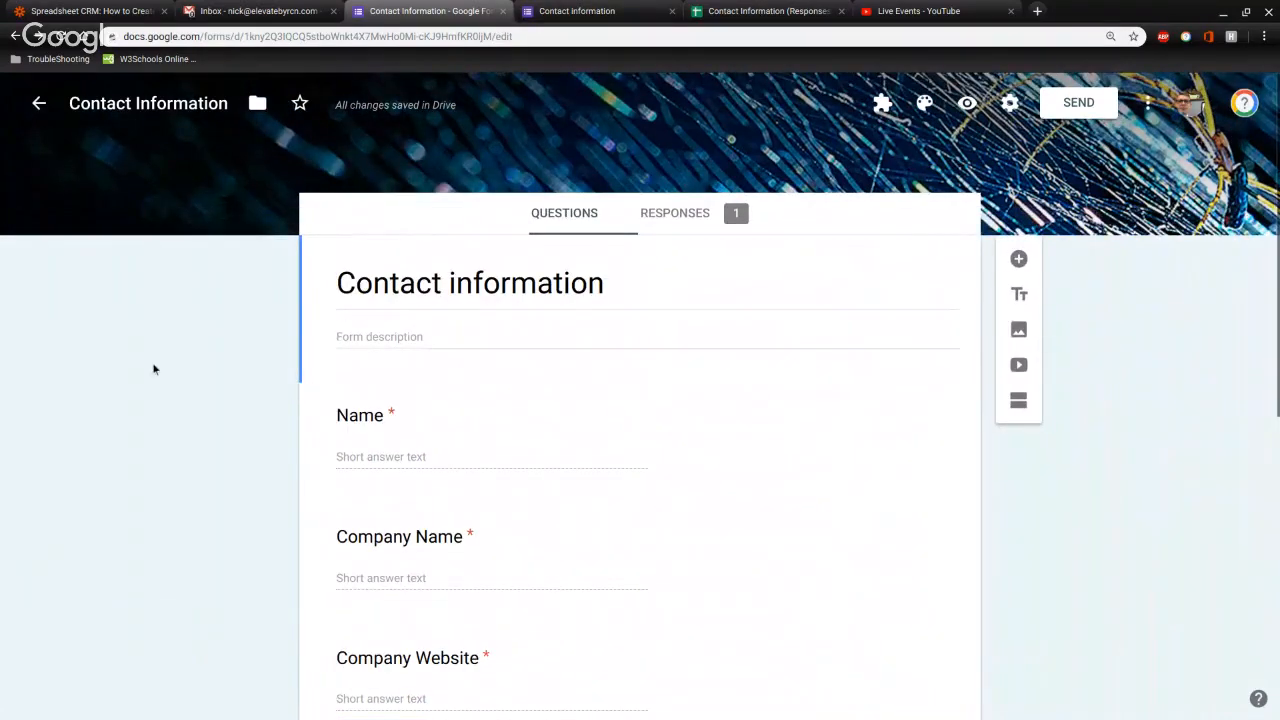
scroll(260, 540, down, 2)
mouse_move(469, 706)
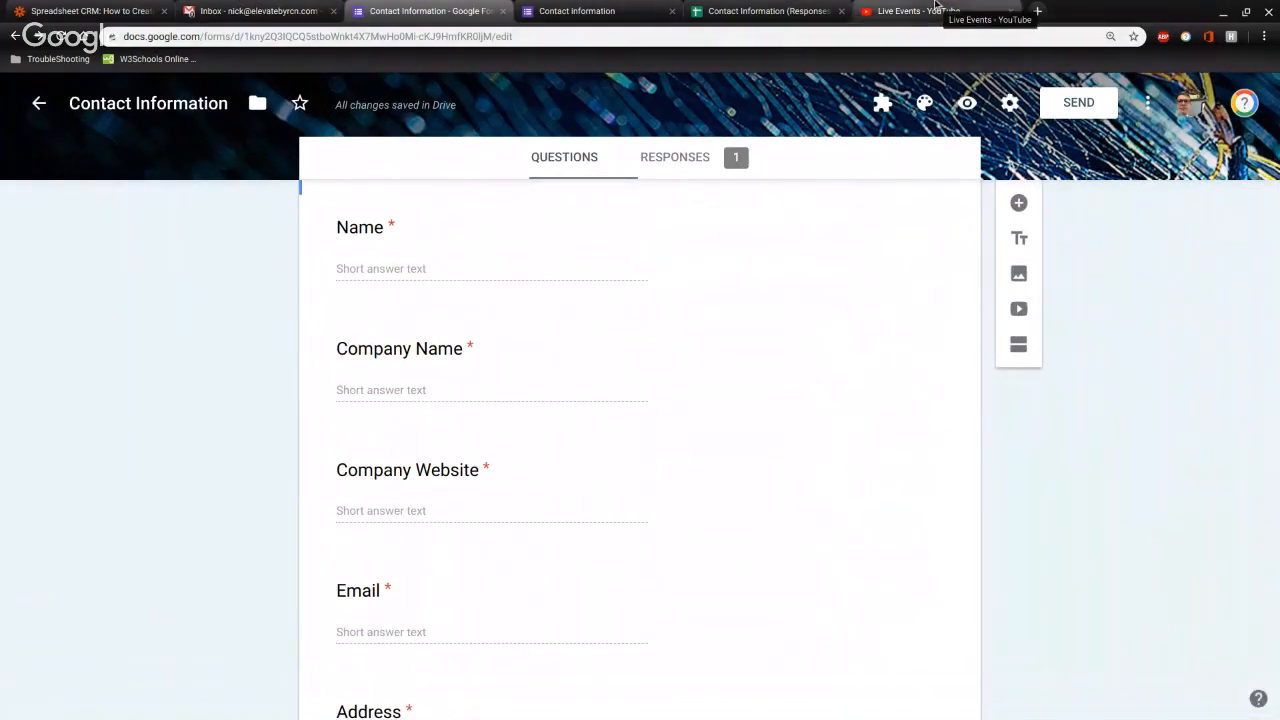
click(437, 700)
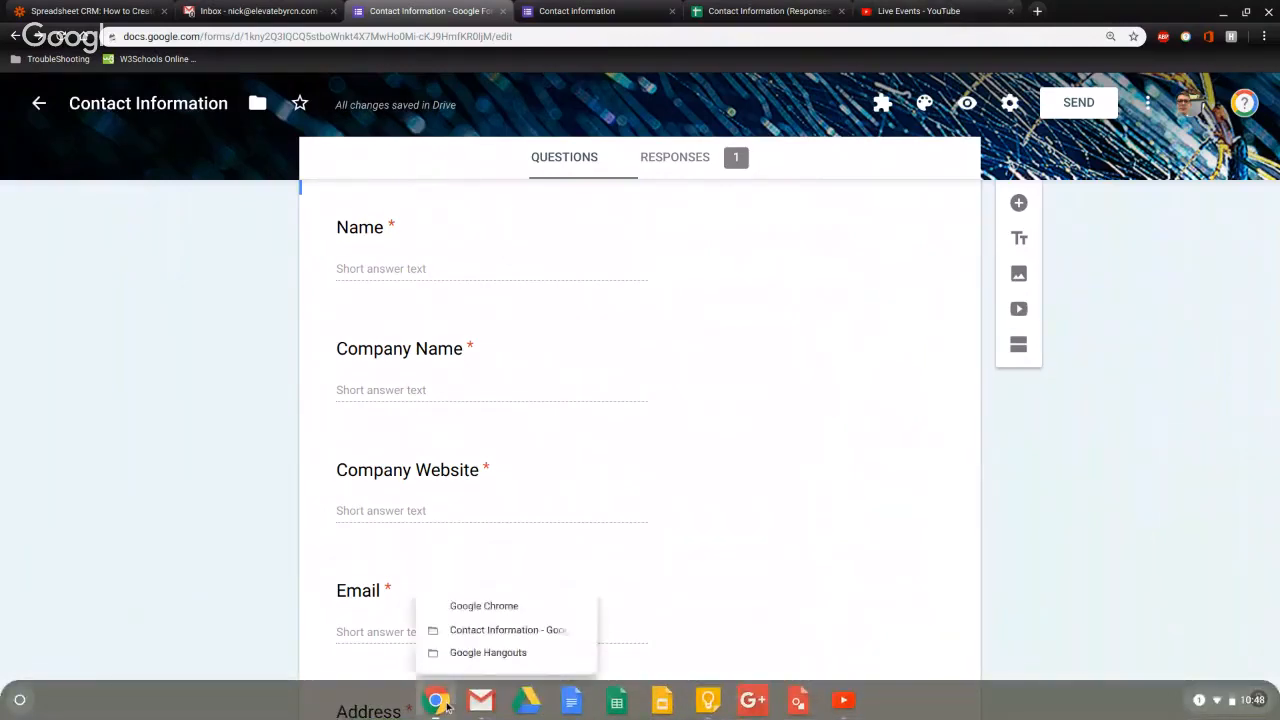
click(487, 652)
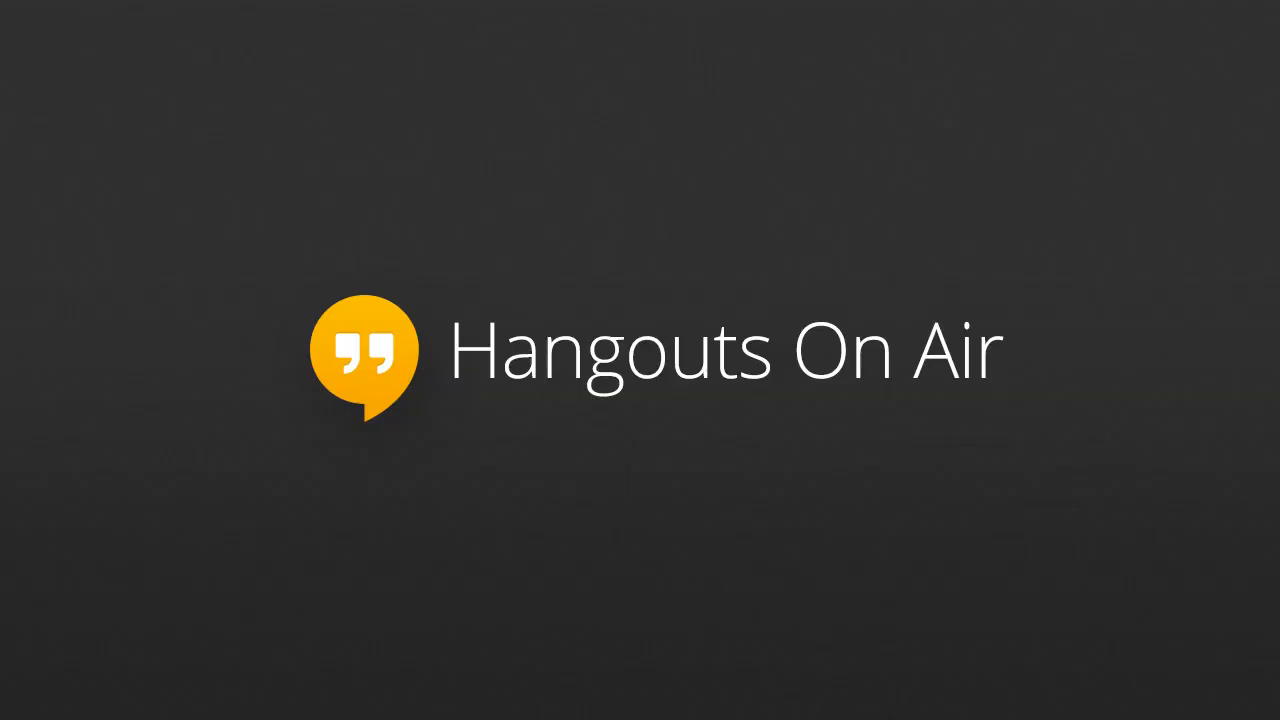